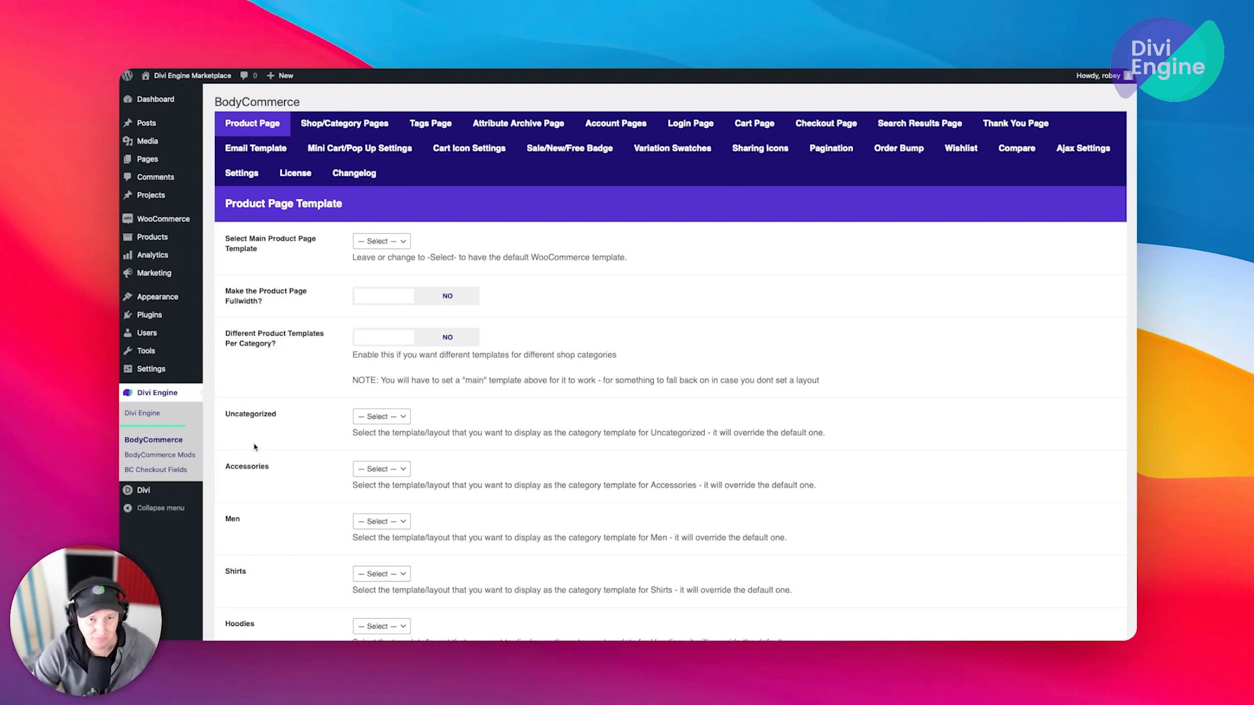
# Review the Shop/Category Pages template settings, including the per-category template options
pyautogui.click(344, 126)
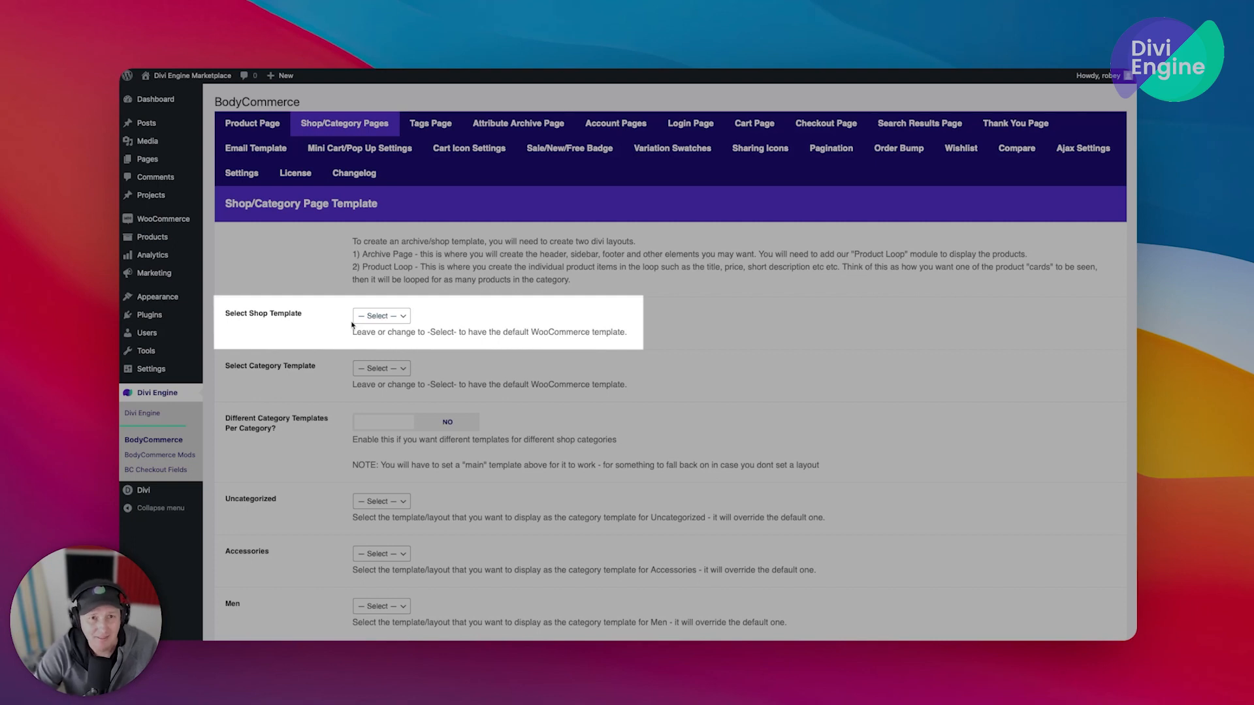
pyautogui.moveTo(149, 161)
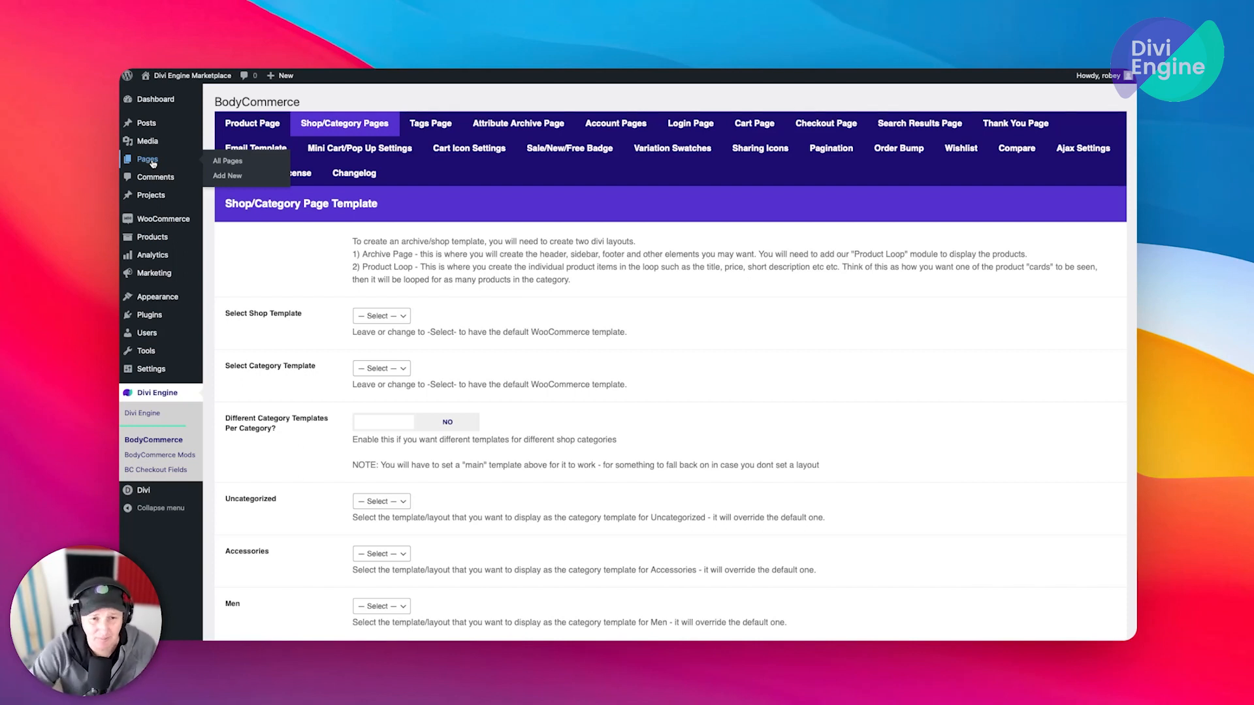
pyautogui.scroll(-5, 527, 303)
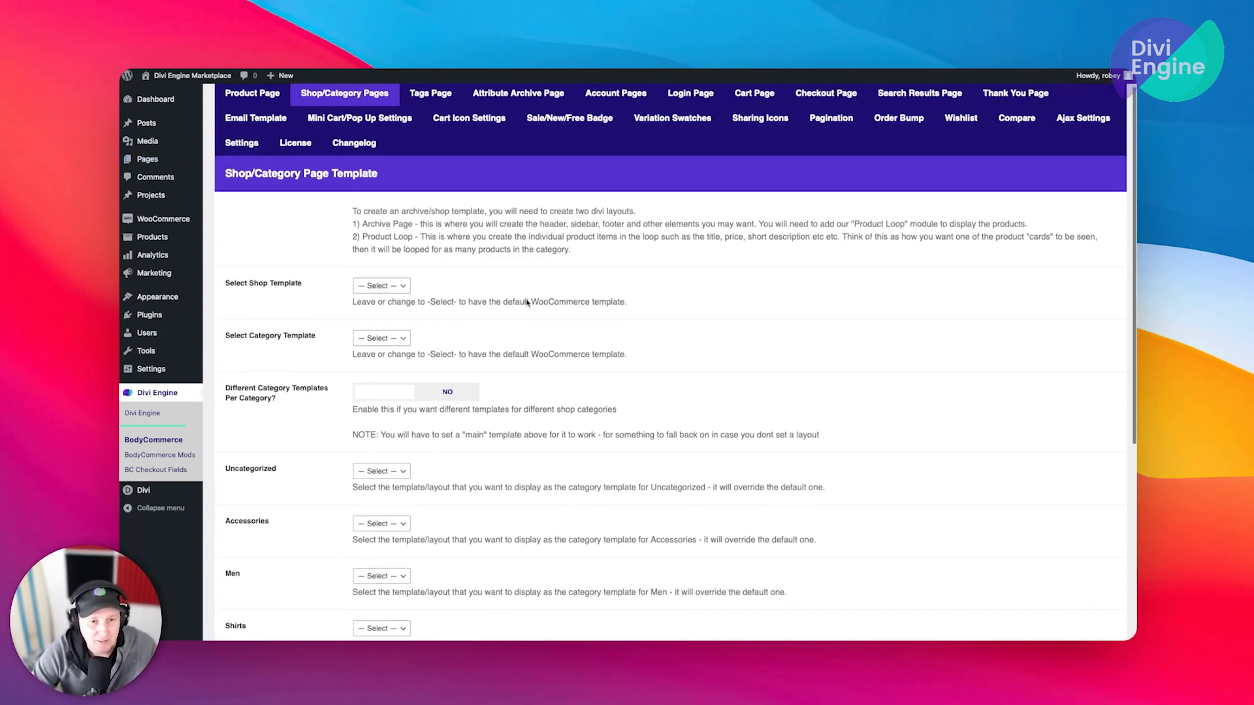
pyautogui.scroll(-2, 361, 529)
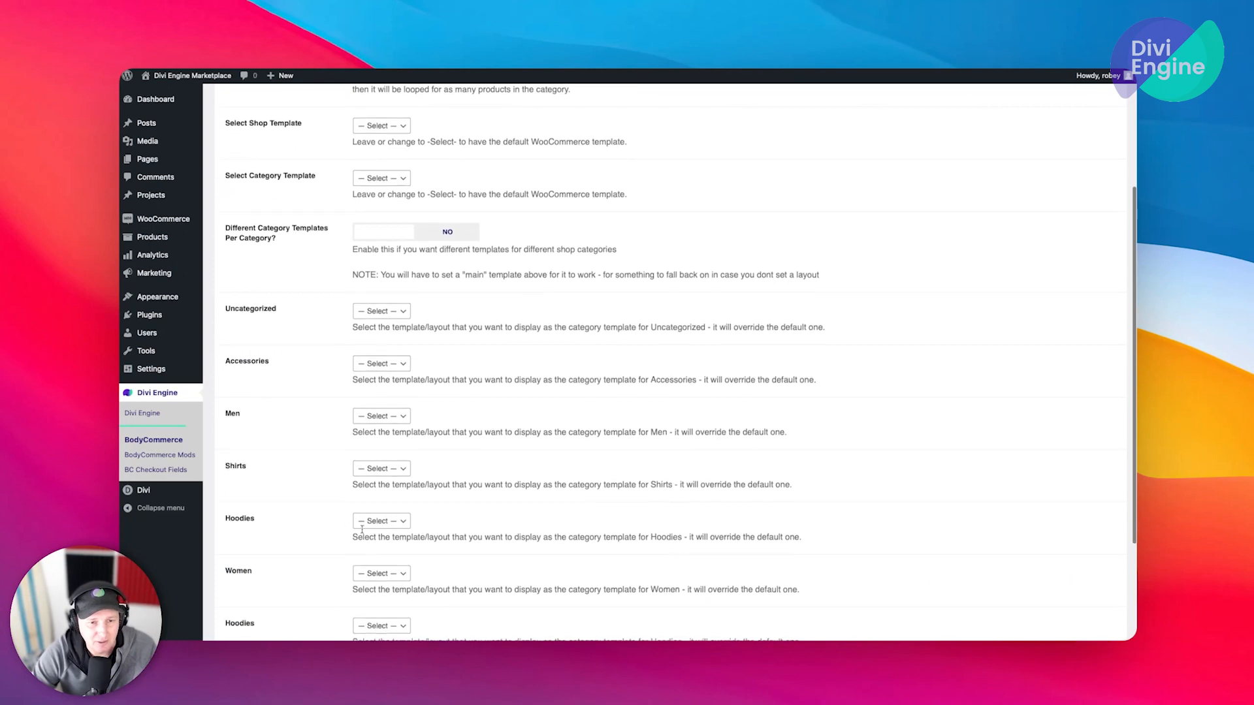
pyautogui.scroll(-5, 481, 277)
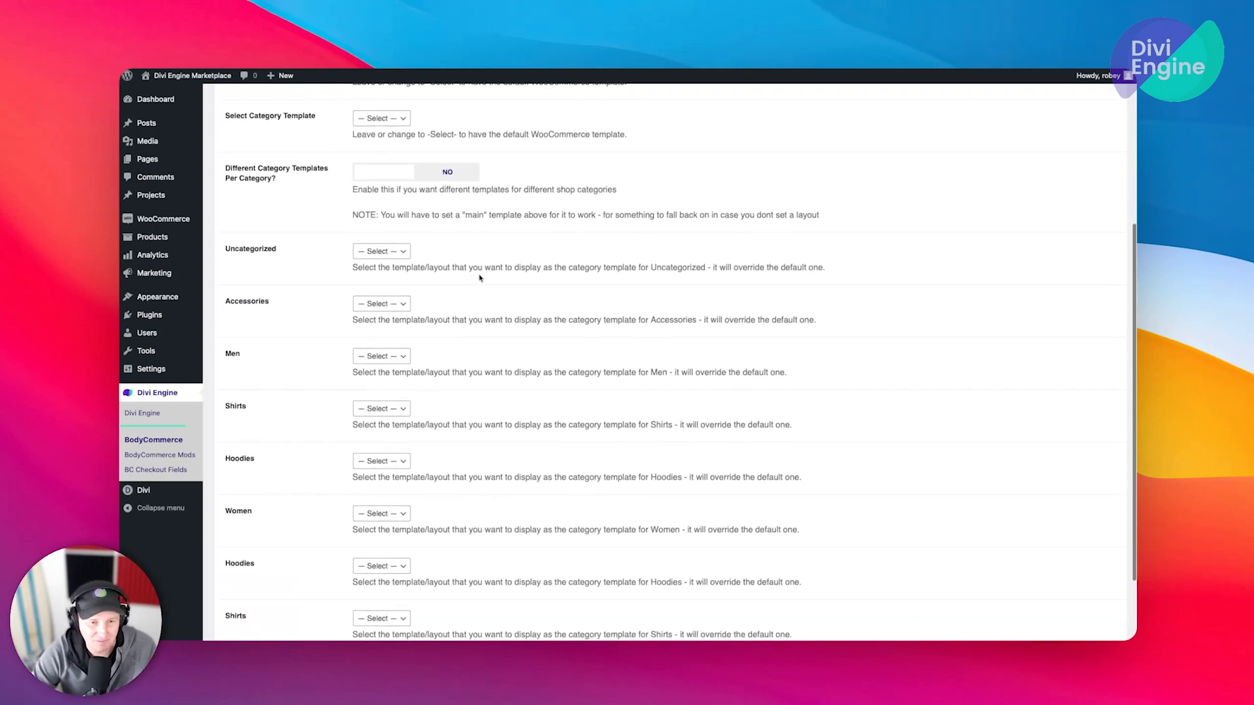
pyautogui.scroll(12, 478, 275)
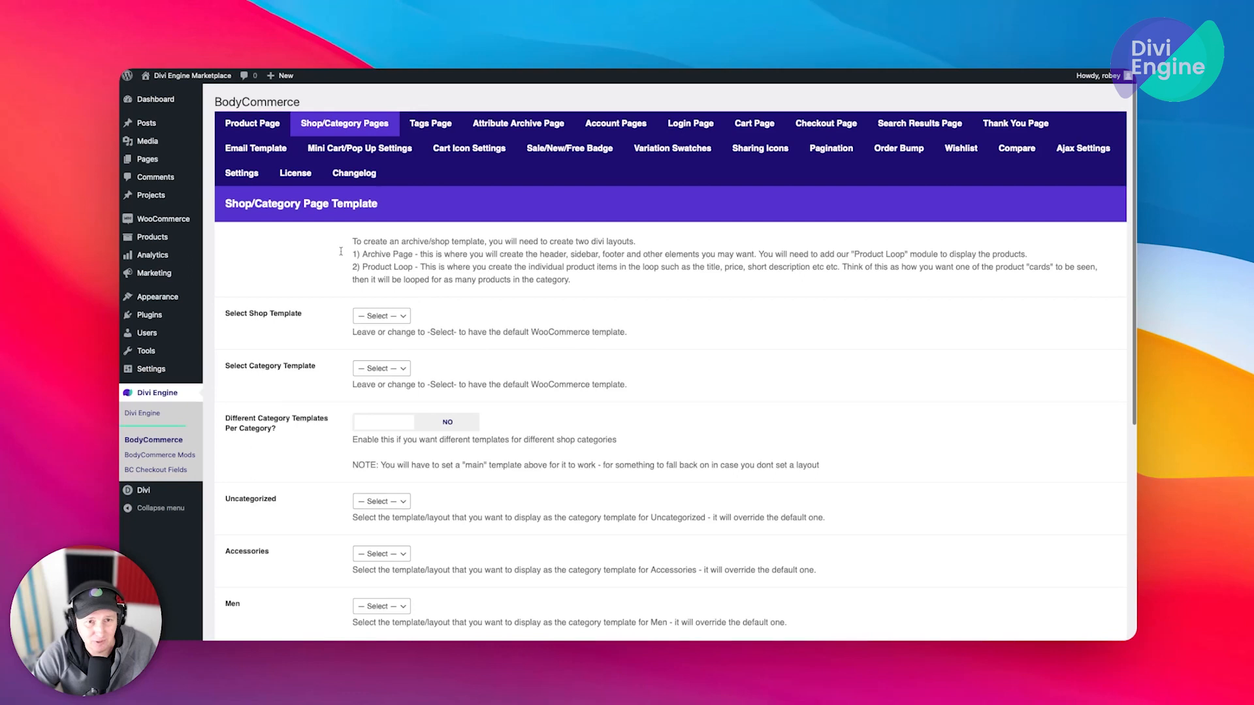
# Review the Product Page template settings, including the separate template choices for each product category
pyautogui.click(250, 129)
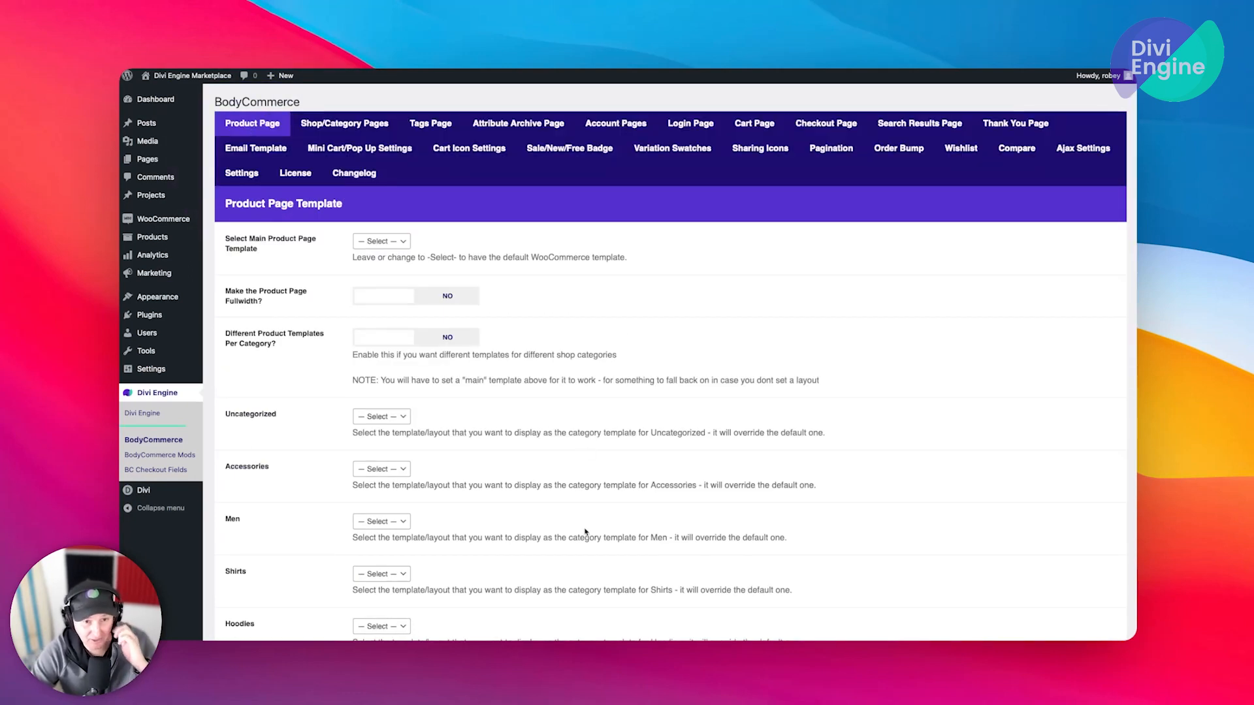
pyautogui.scroll(-1, 585, 532)
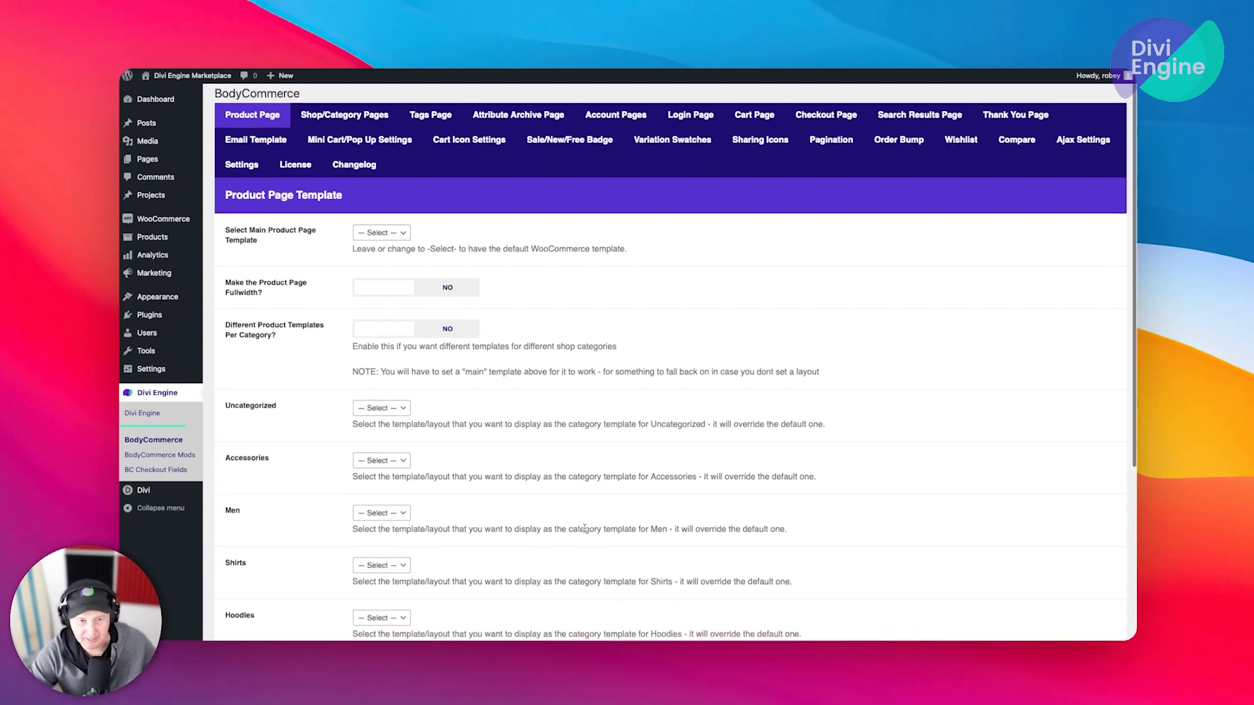
pyautogui.scroll(-5, 585, 527)
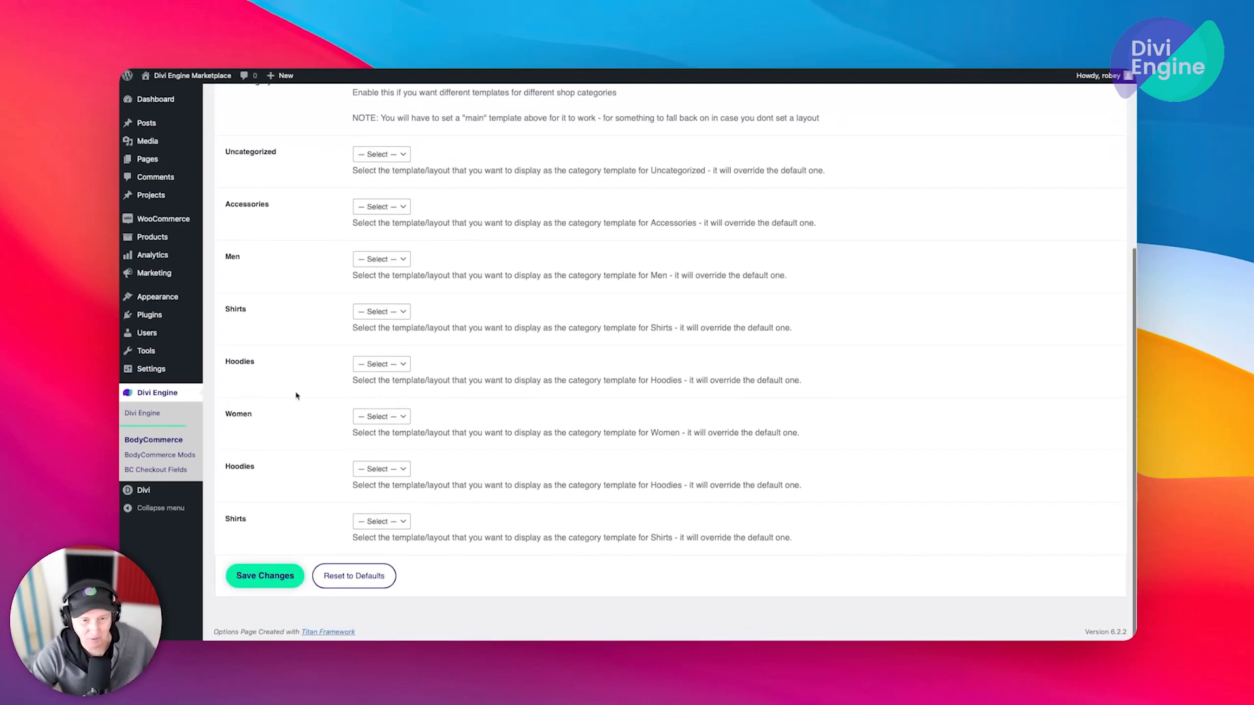
pyautogui.scroll(5, 297, 396)
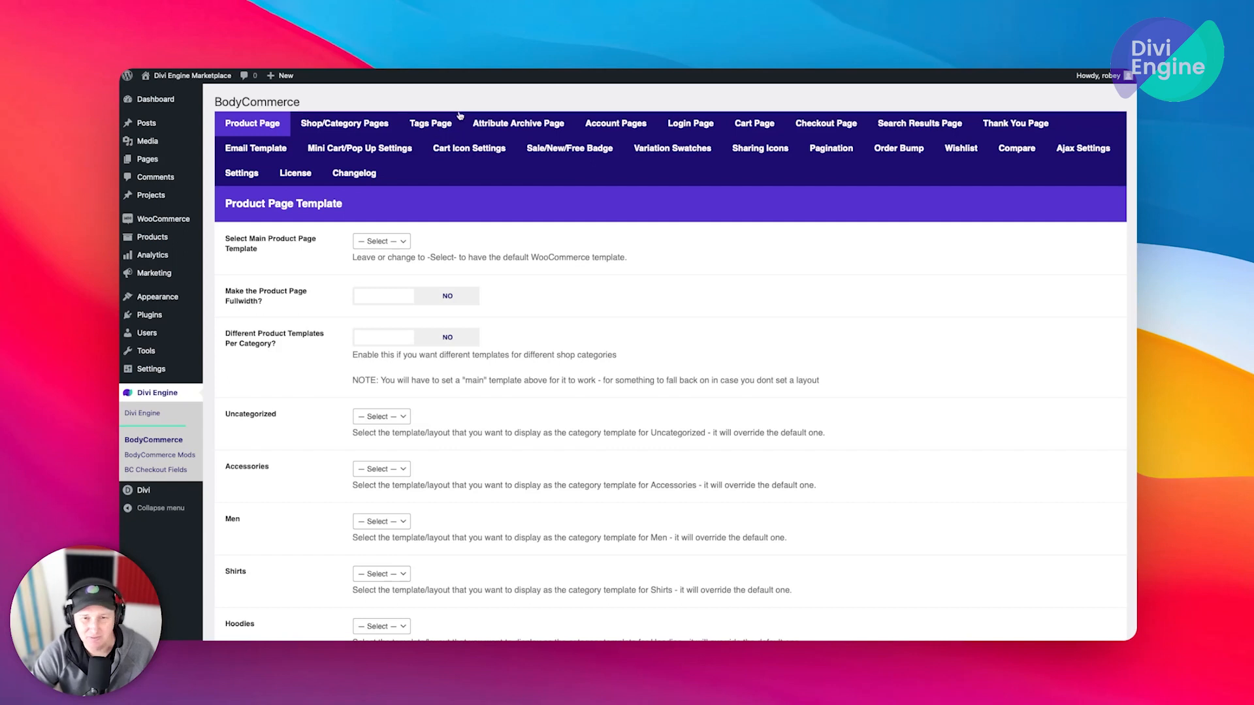
# Review the template settings for the account, login and cart pages
pyautogui.click(595, 126)
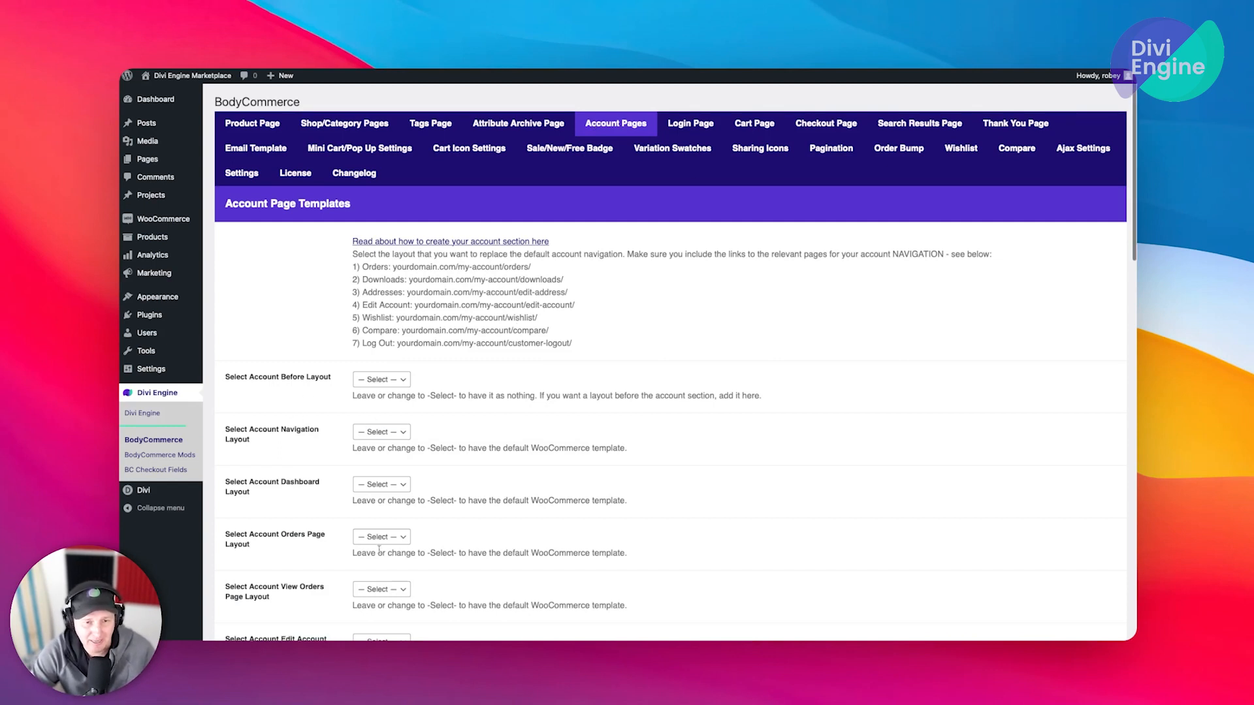
pyautogui.scroll(-5, 412, 243)
pyautogui.scroll(5, 425, 271)
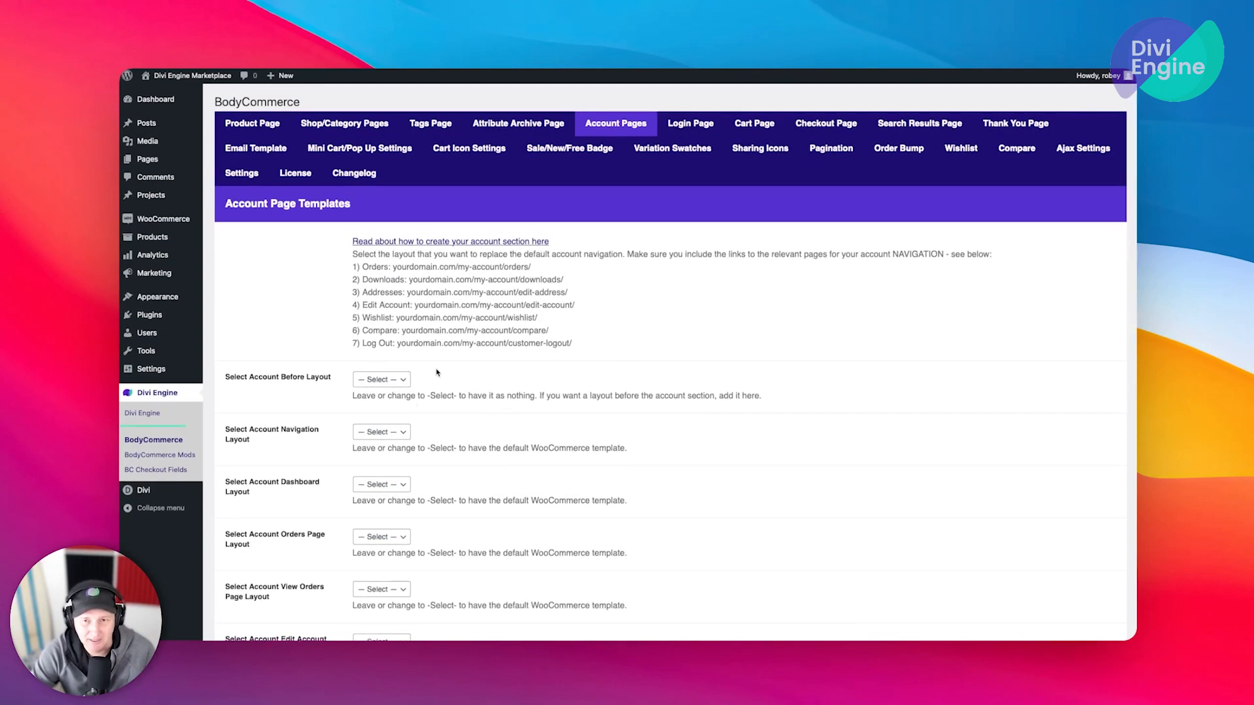
pyautogui.click(693, 124)
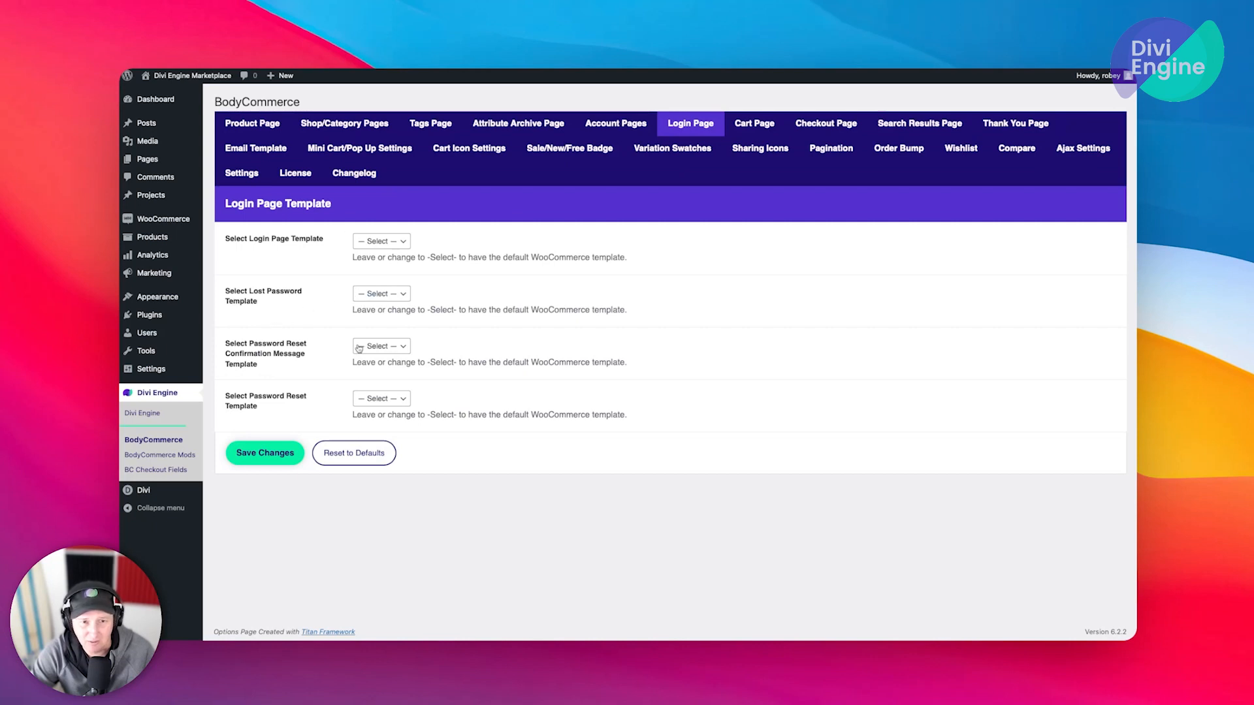
pyautogui.click(755, 124)
# Examine the Checkout Page settings, including the available page templates and custom checkout styles, without changing the selections
pyautogui.click(822, 128)
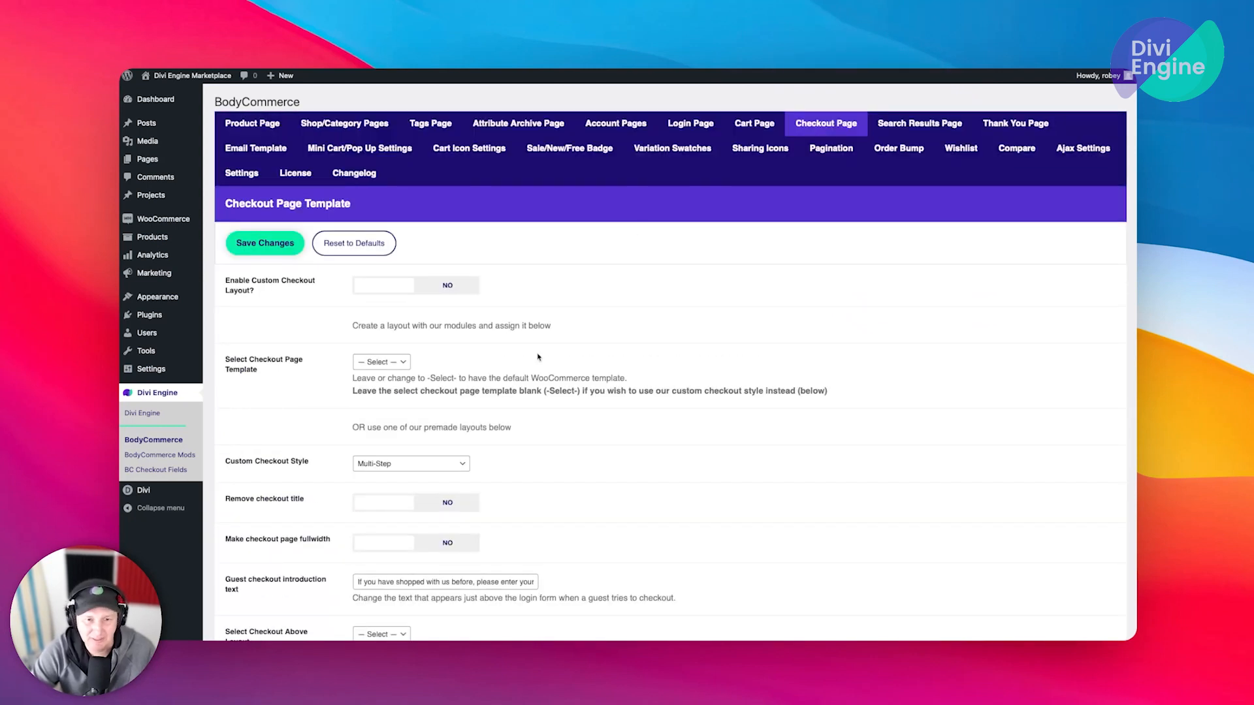
pyautogui.click(375, 364)
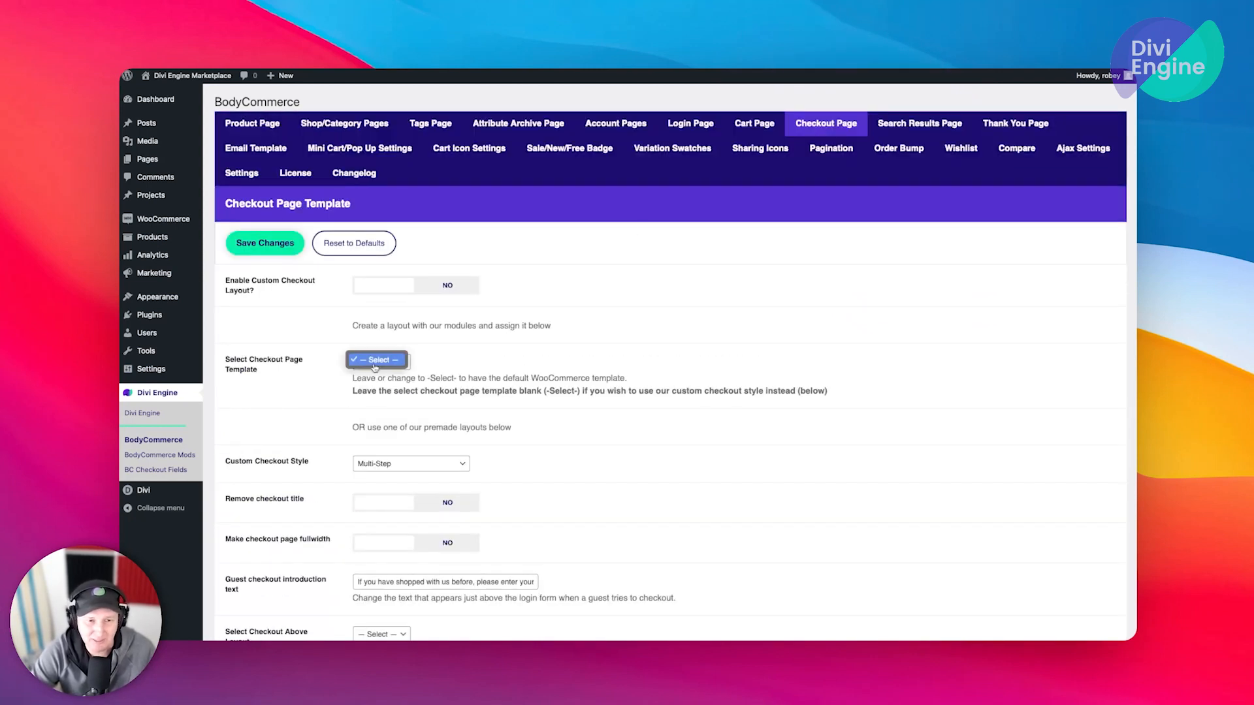
pyautogui.click(375, 363)
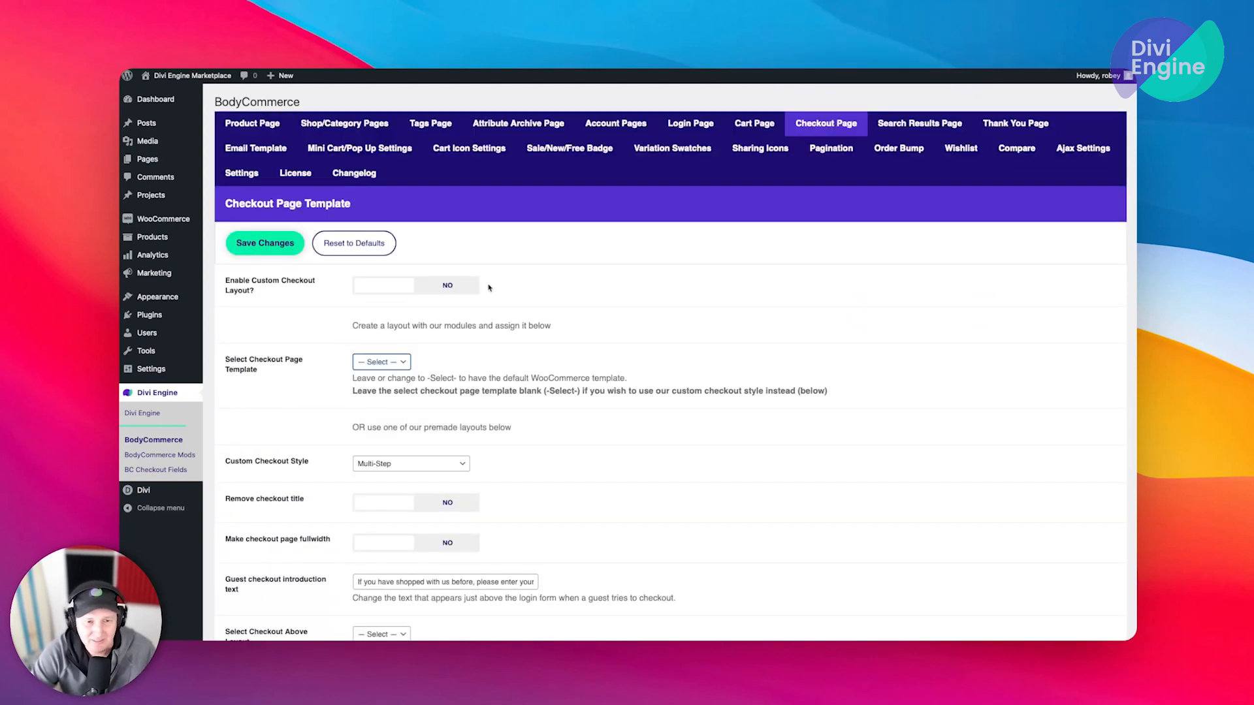
pyautogui.click(441, 463)
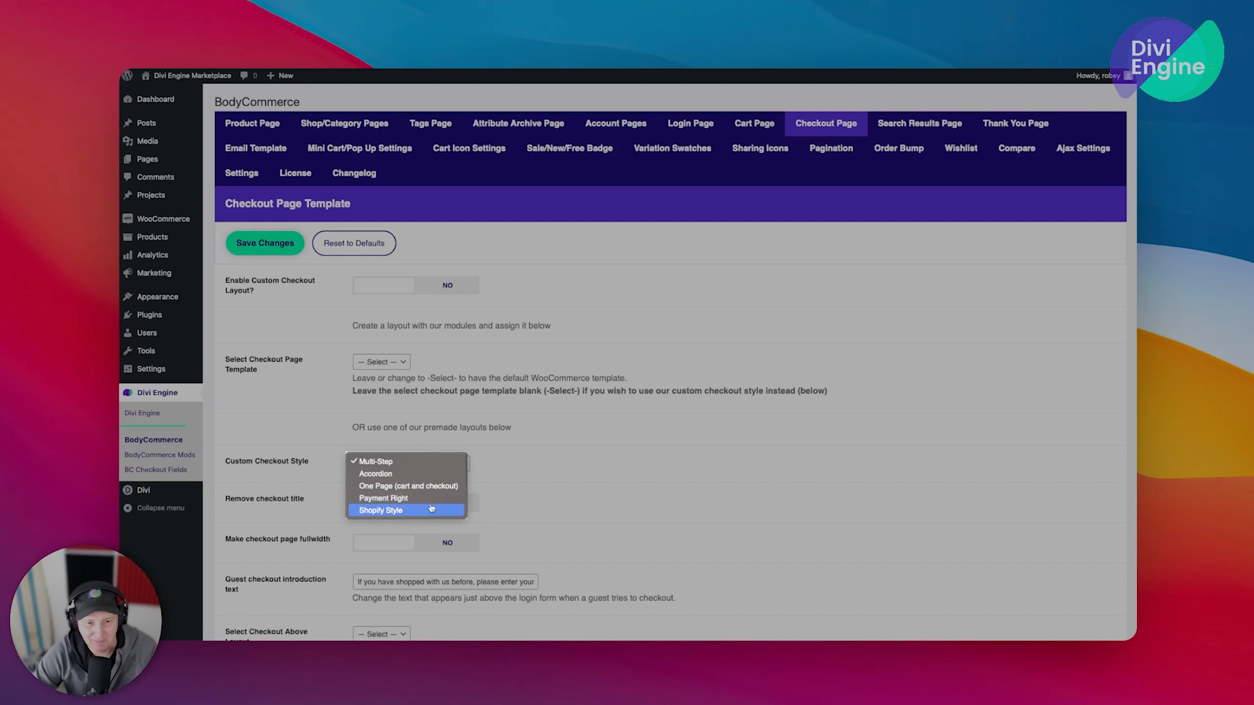
pyautogui.click(619, 433)
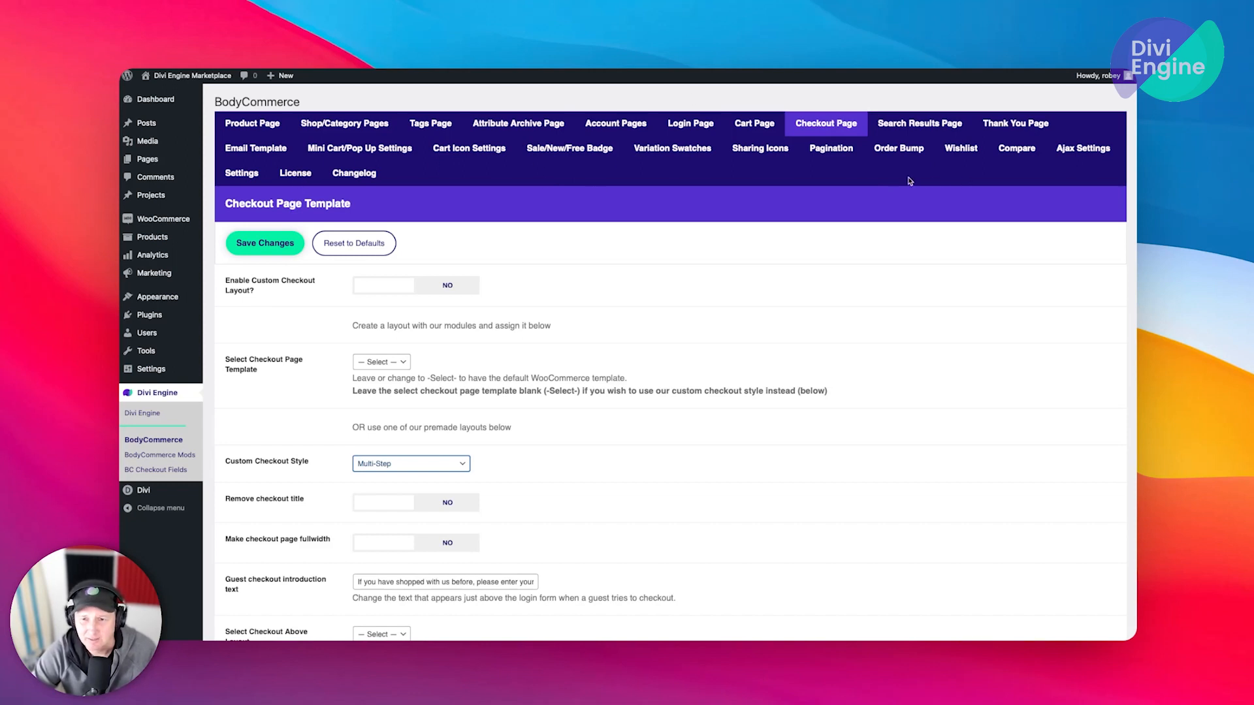
# Review the Pagination settings, including the pagination styles and colour options
pyautogui.click(837, 150)
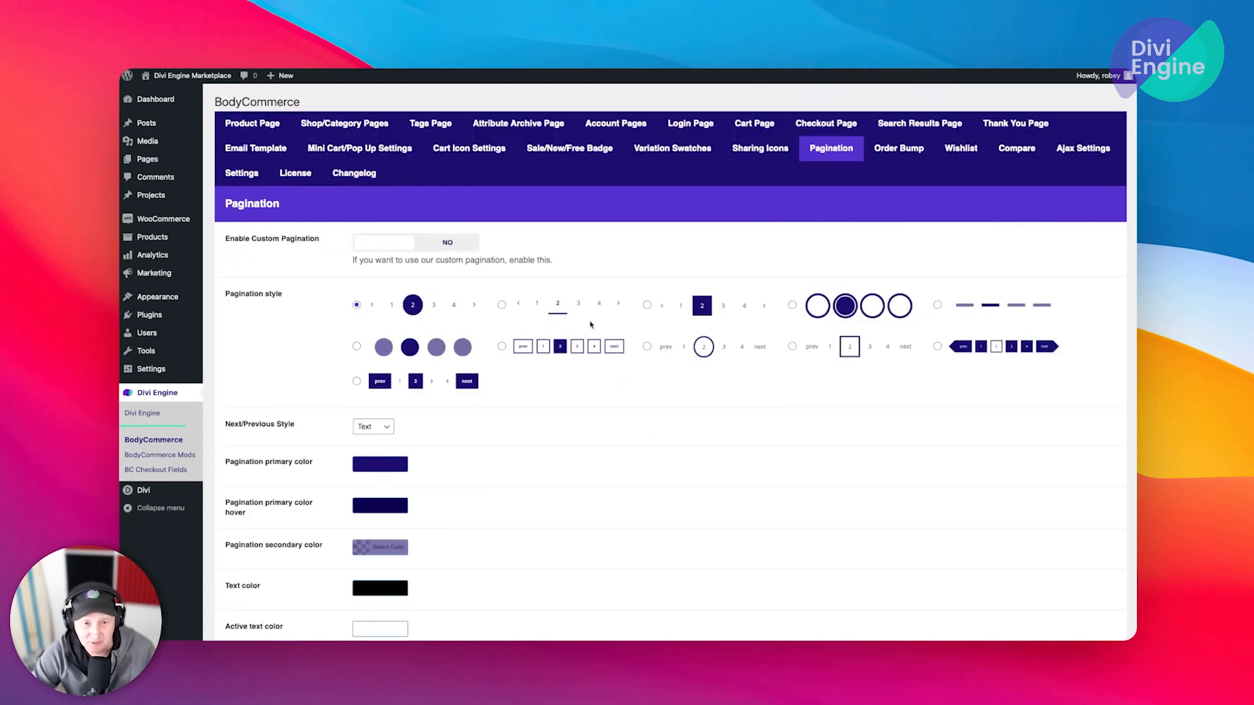
pyautogui.scroll(-3, 590, 325)
pyautogui.scroll(4, 591, 325)
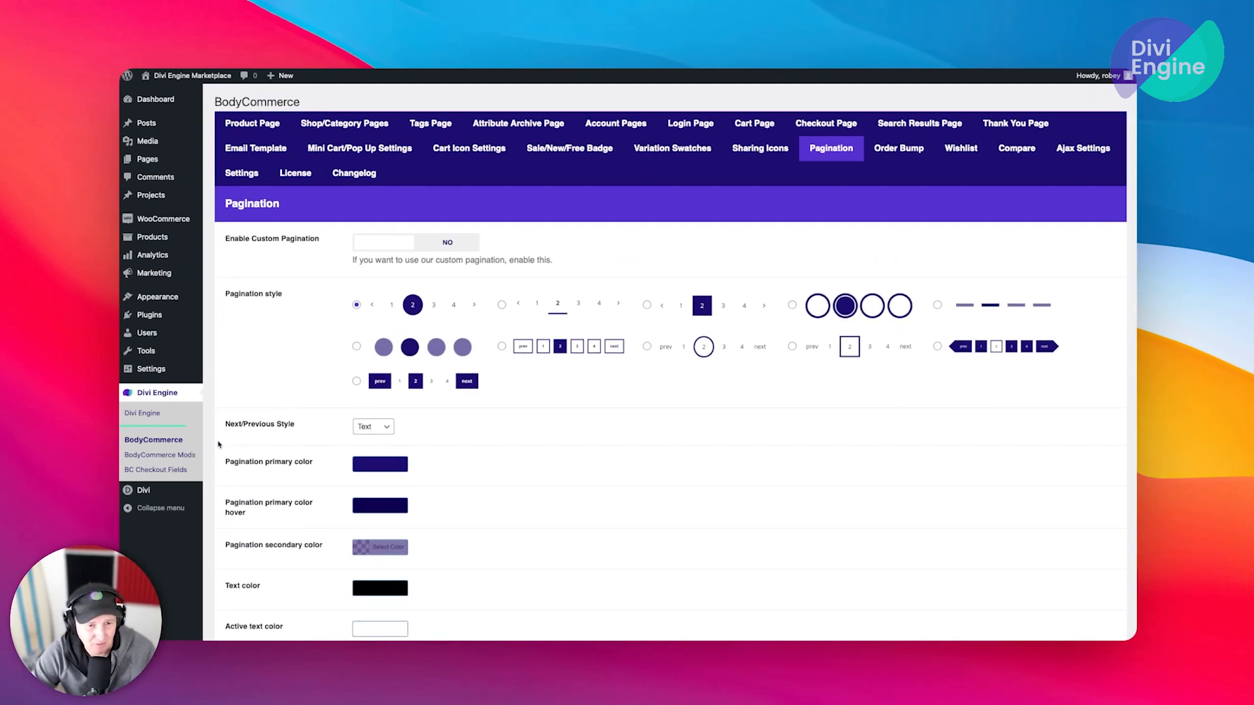
# Open BodyCommerce Mods and look through the Global Mods settings
pyautogui.click(171, 455)
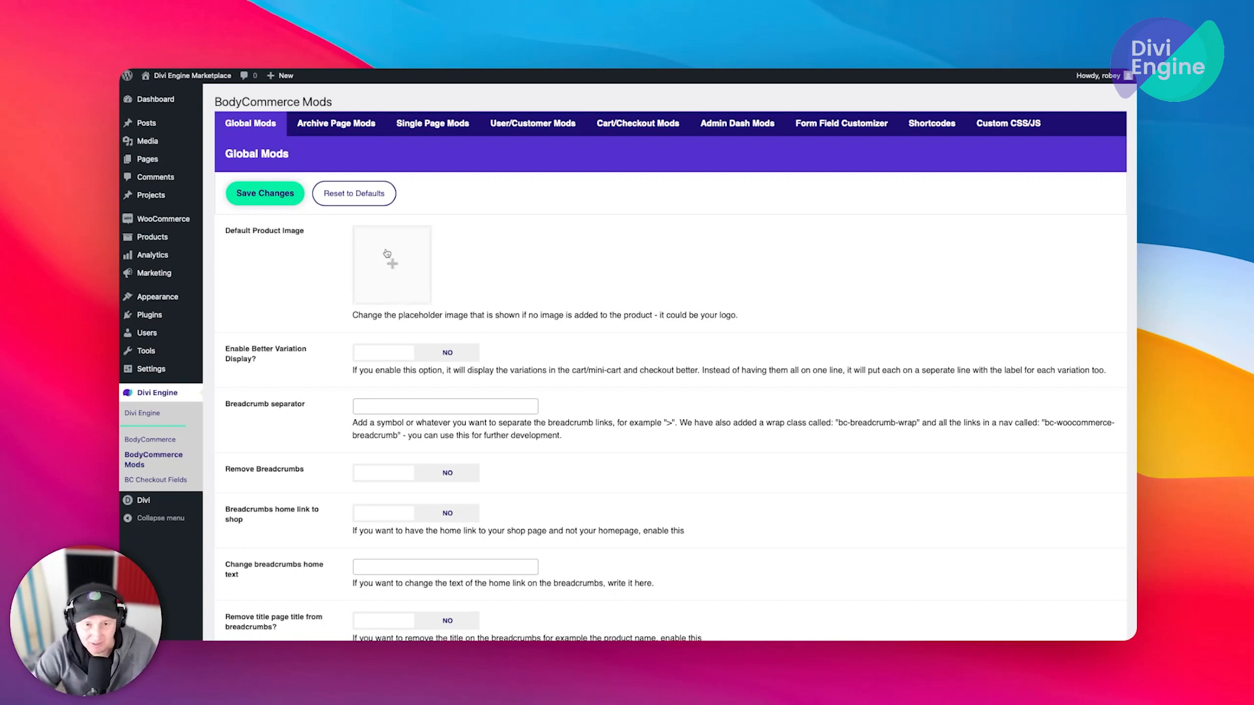
pyautogui.scroll(-2, 487, 273)
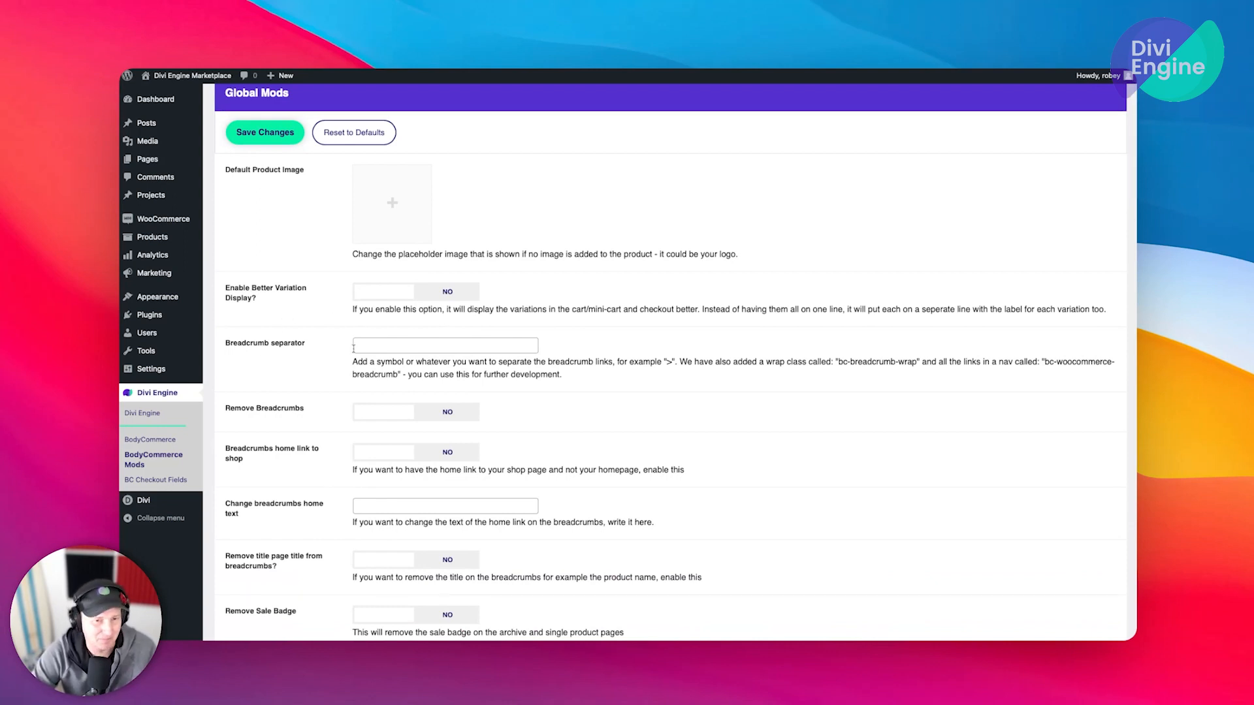
pyautogui.scroll(-15, 291, 389)
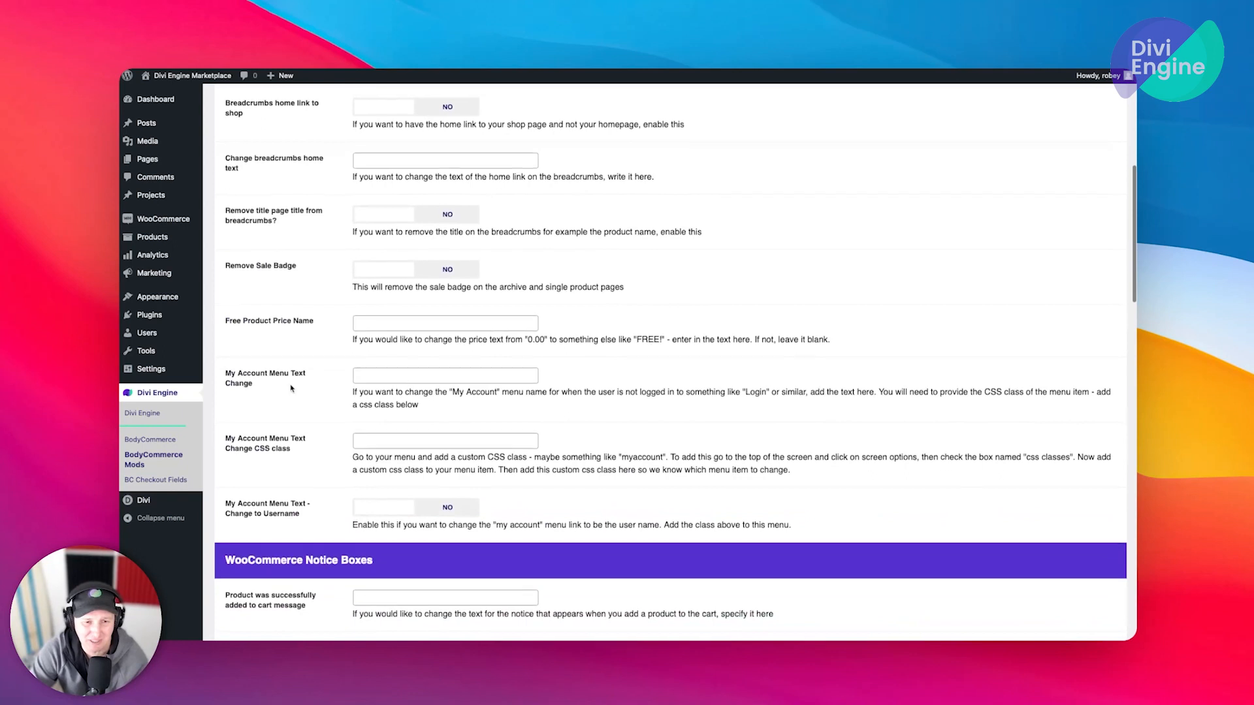
pyautogui.scroll(15, 292, 389)
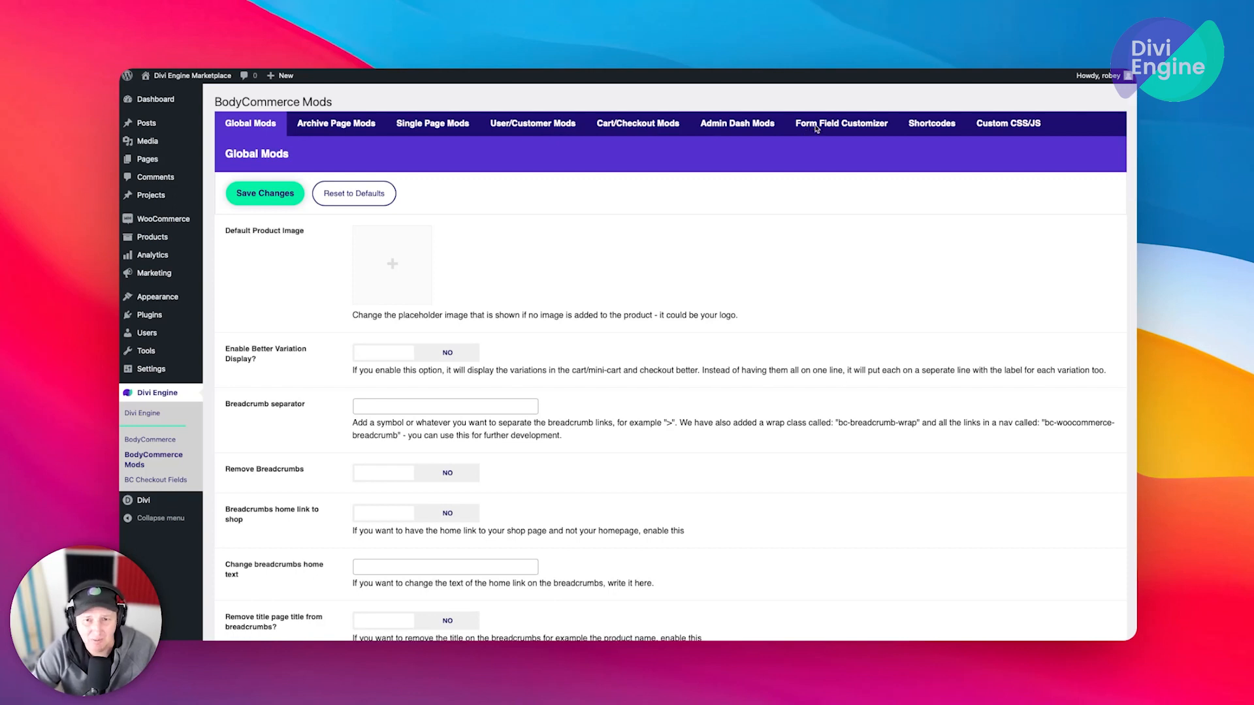
# Look through the Form Field Customizer settings for input and textbox fields
pyautogui.click(816, 128)
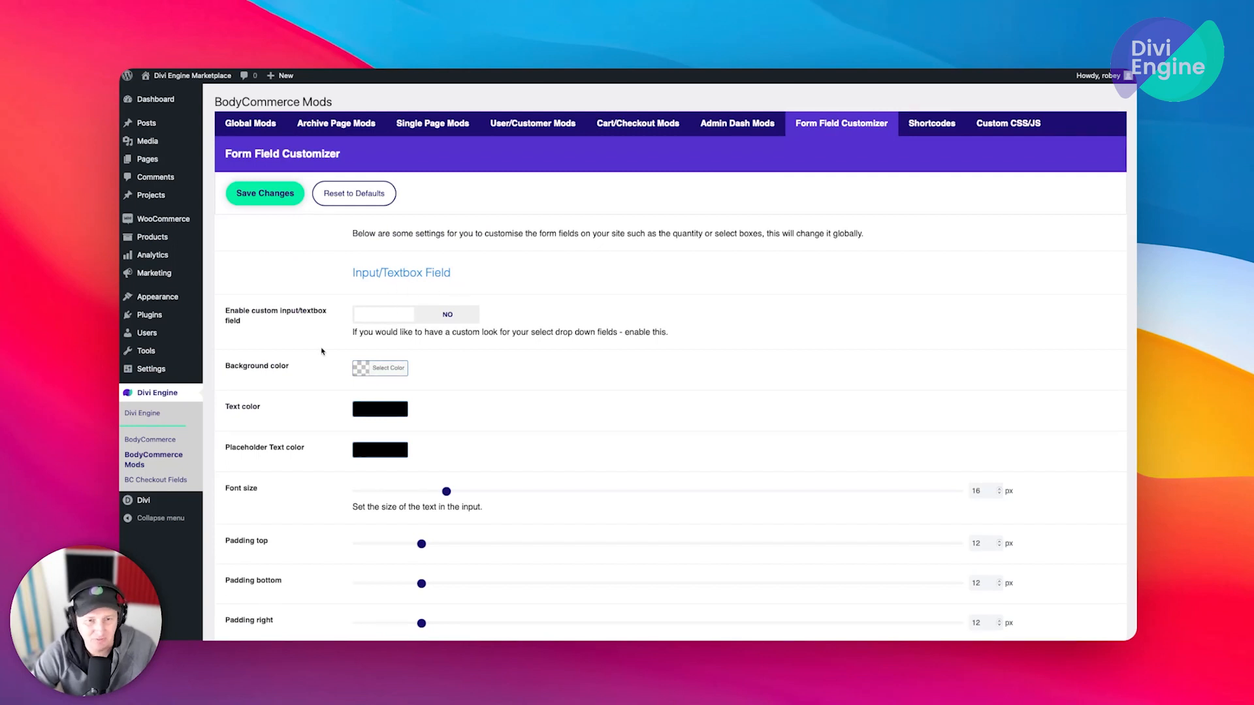
pyautogui.scroll(-10, 387, 333)
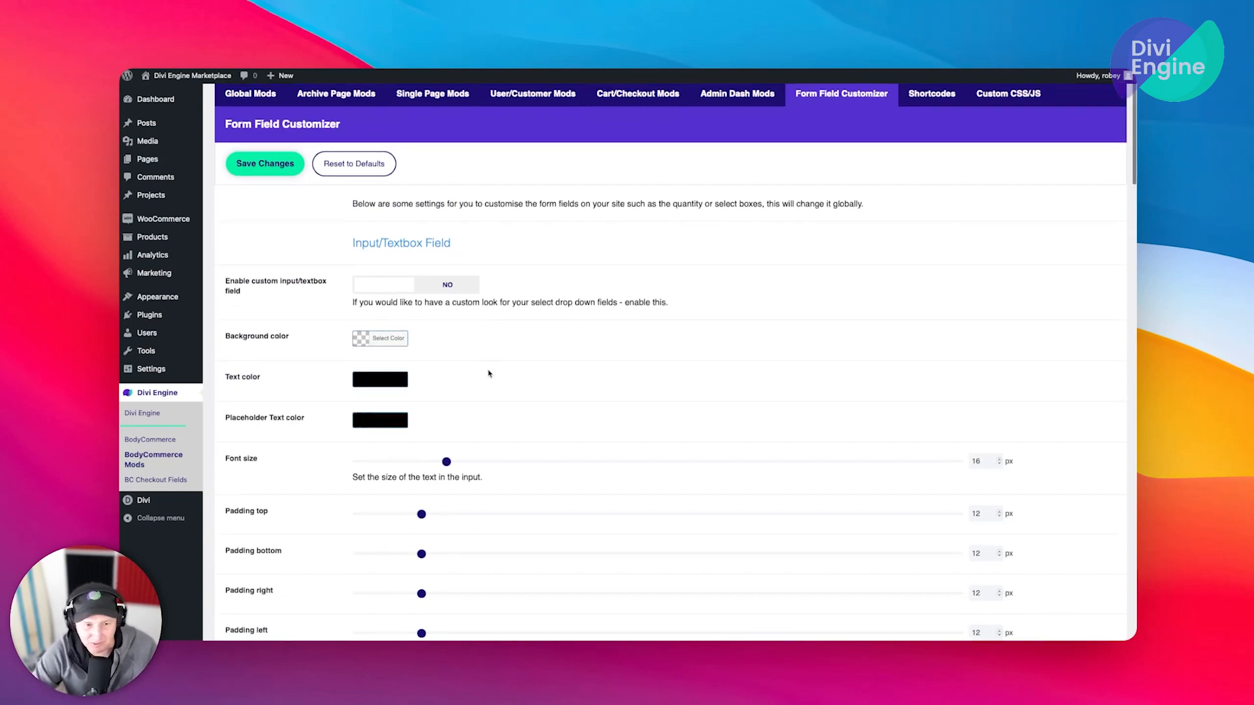
pyautogui.scroll(10, 489, 372)
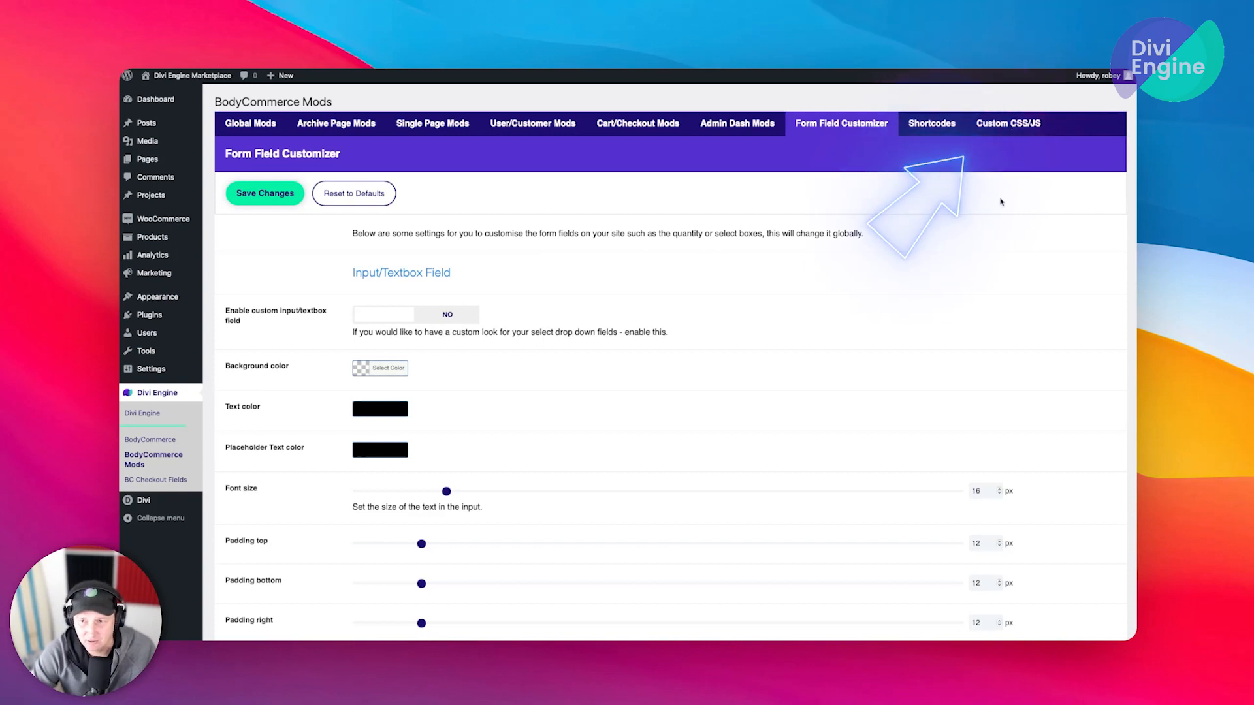
# View the Custom CSS/JS settings and read through the list of available BodyCommerce shortcodes
pyautogui.click(1005, 124)
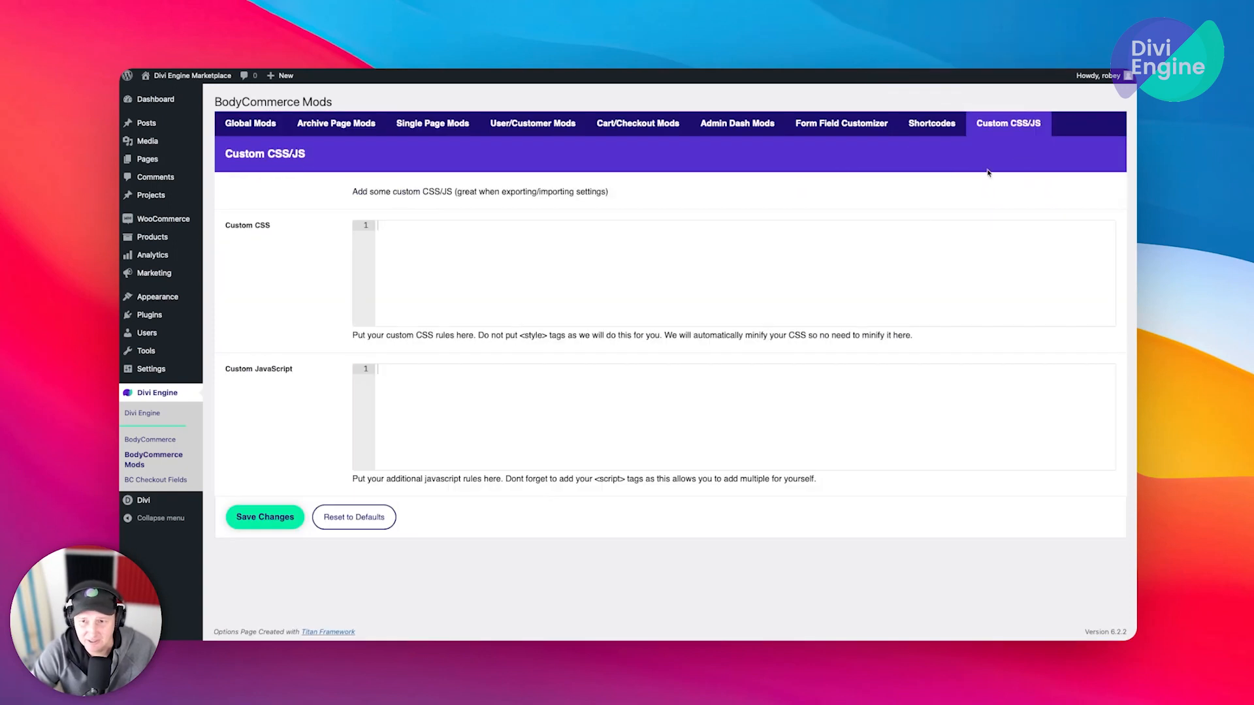
pyautogui.click(919, 130)
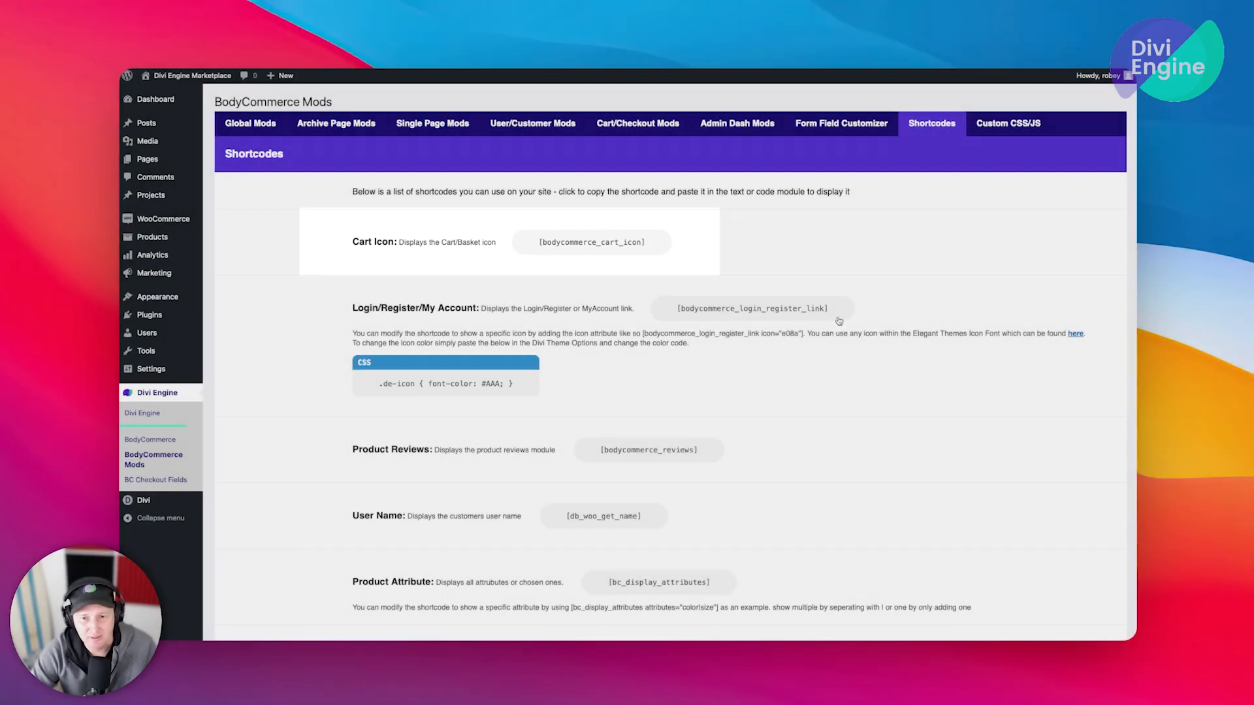
pyautogui.scroll(-5, 730, 457)
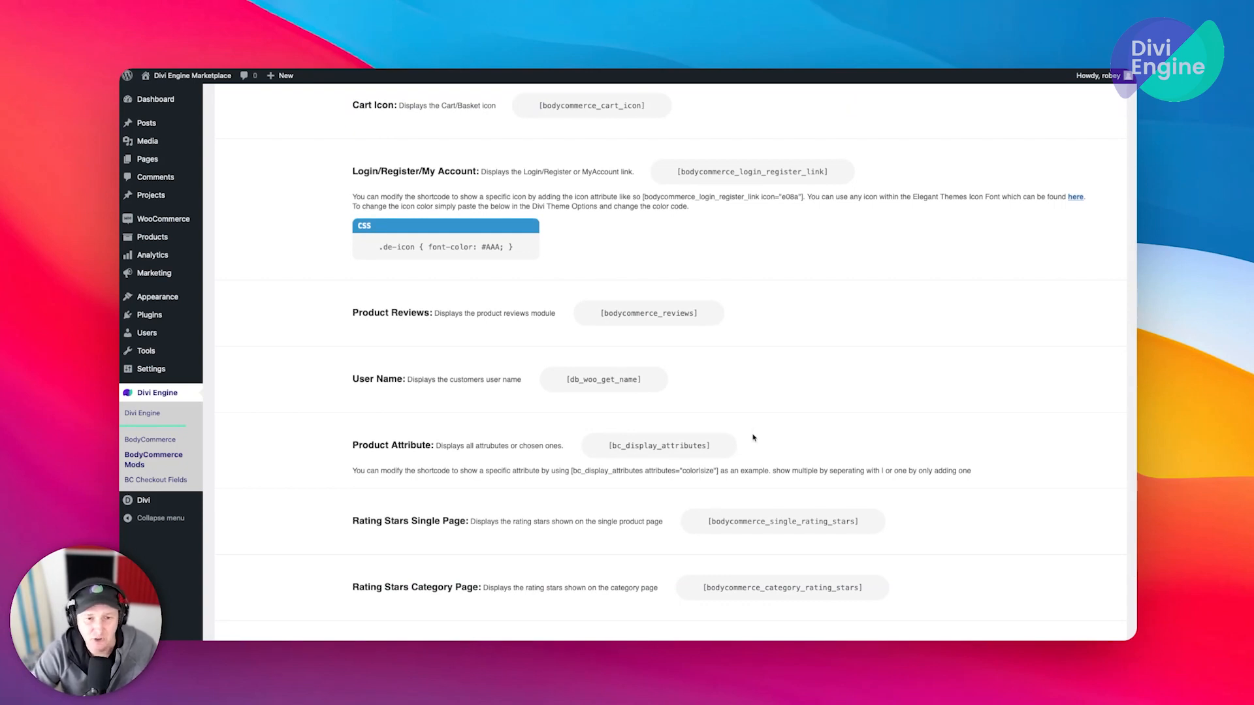
pyautogui.scroll(-3, 771, 426)
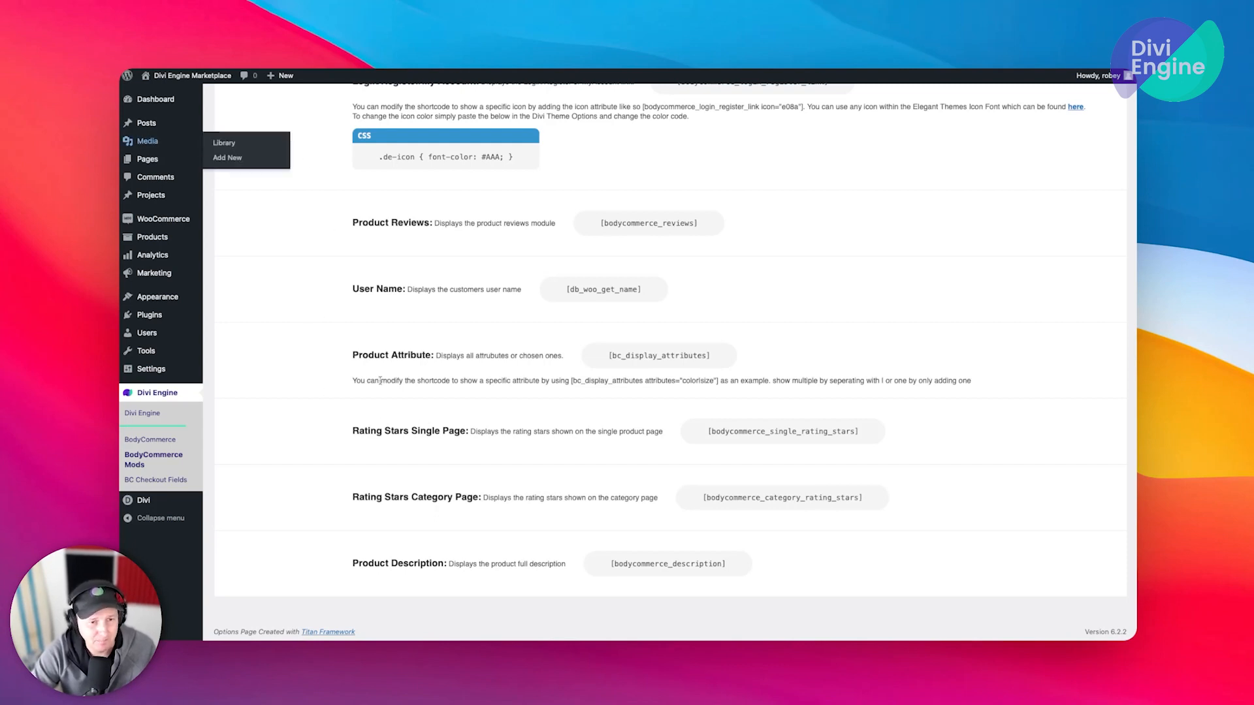
# Open the list of all pages and review the WooCommerce pages, including Shop, Cart, Checkout and My account
pyautogui.moveTo(154, 161)
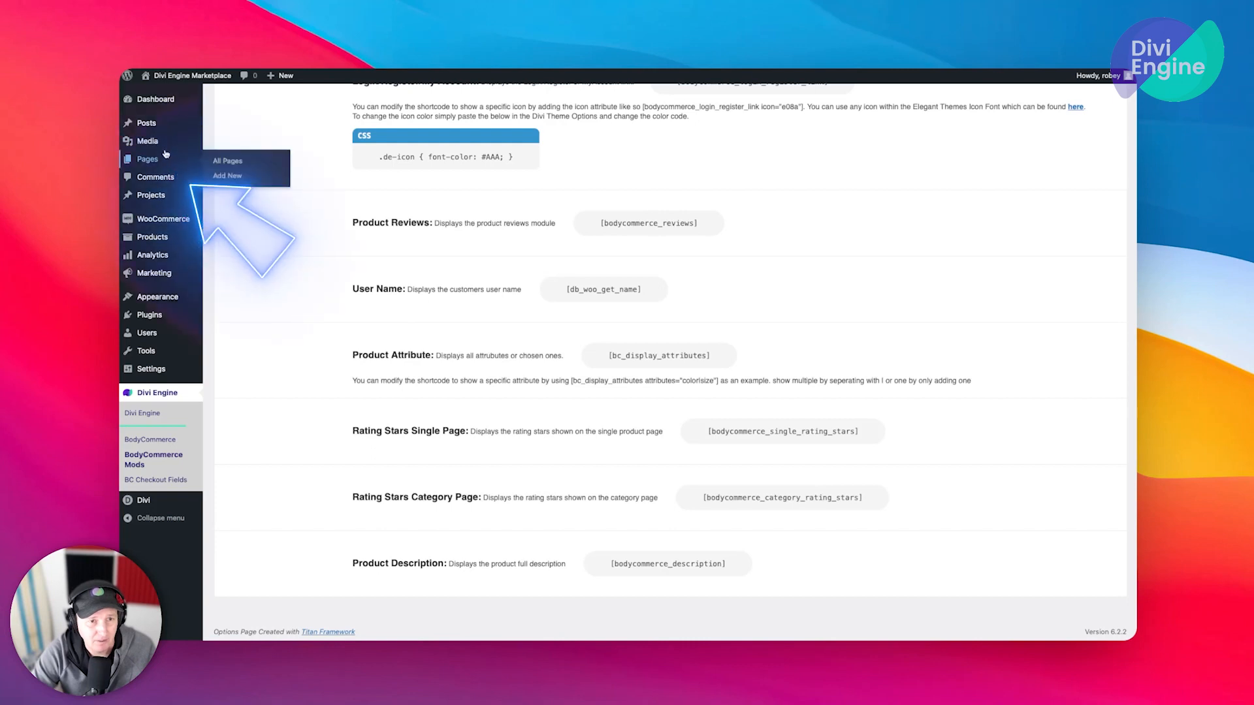
pyautogui.click(154, 162)
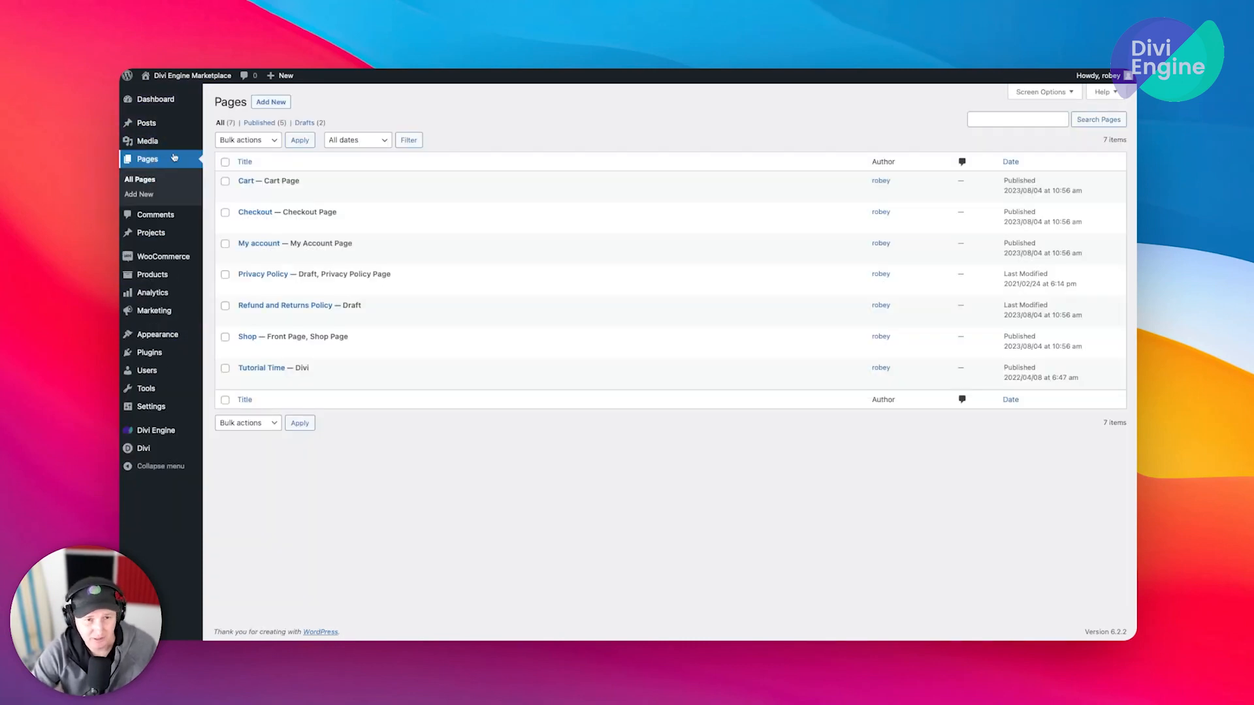
pyautogui.click(247, 337)
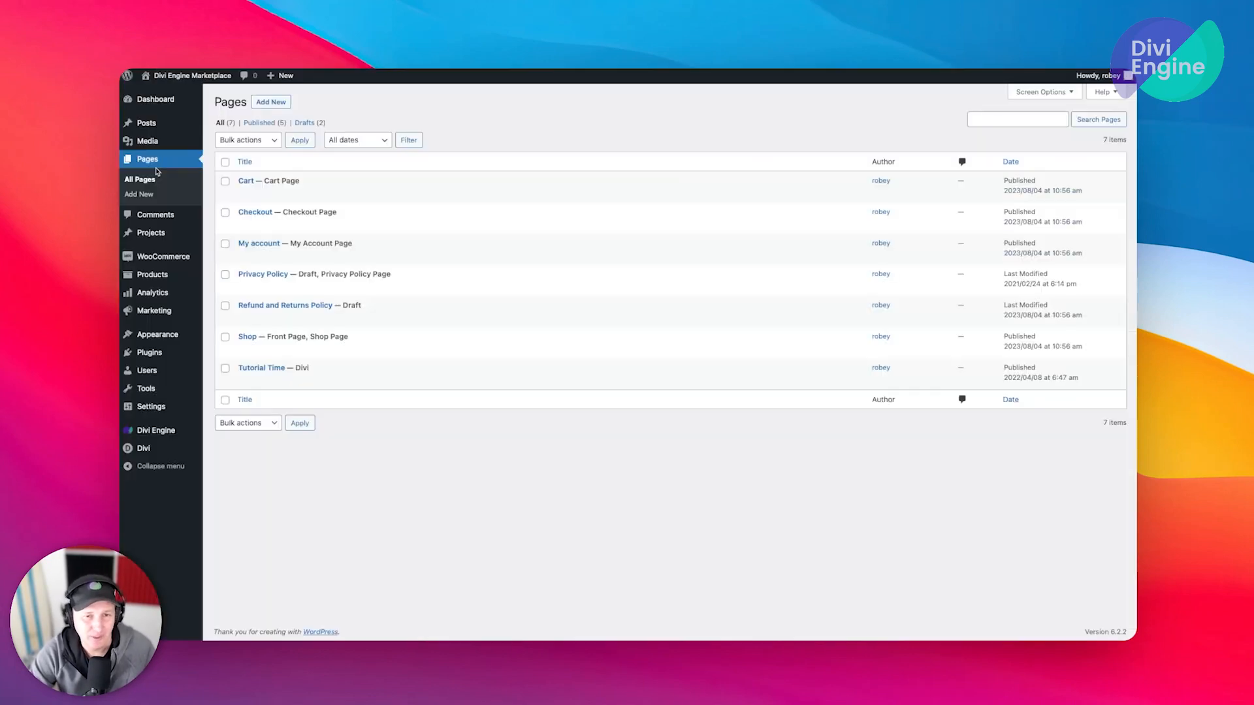
# Create a new Divi Library layout named Shop Page with the layout type set to Layout
pyautogui.moveTo(147, 448)
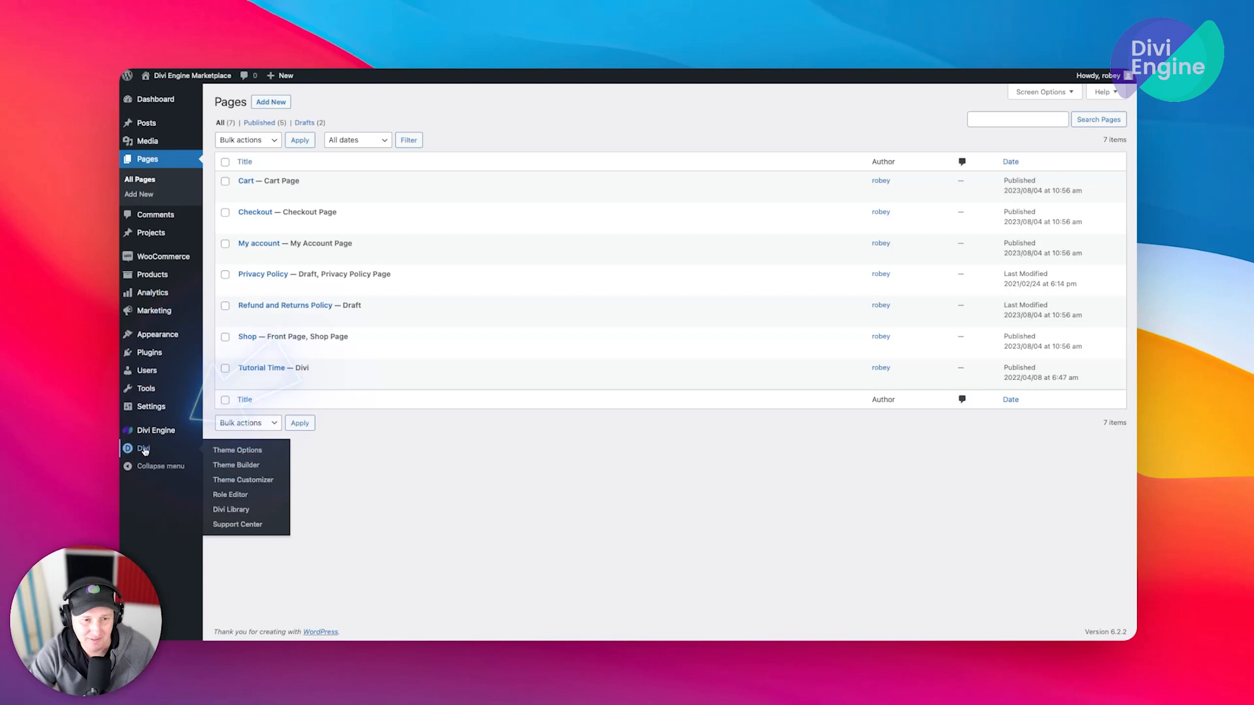
pyautogui.click(230, 510)
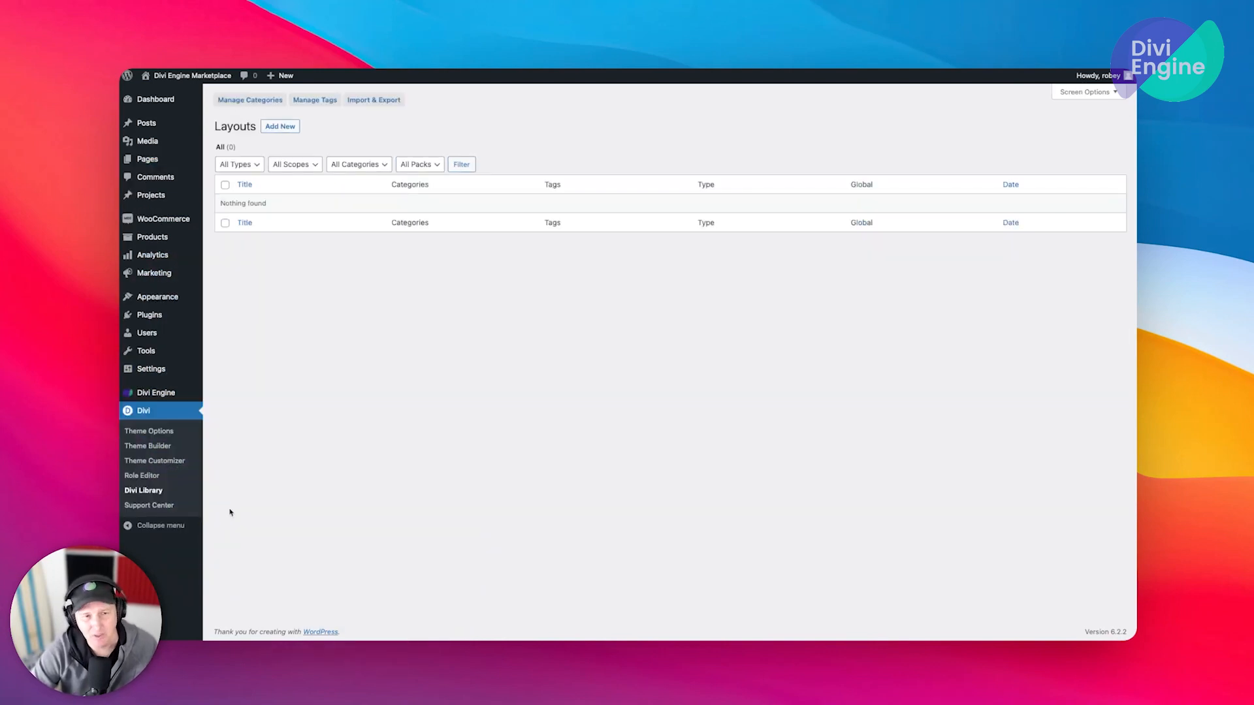
pyautogui.click(269, 129)
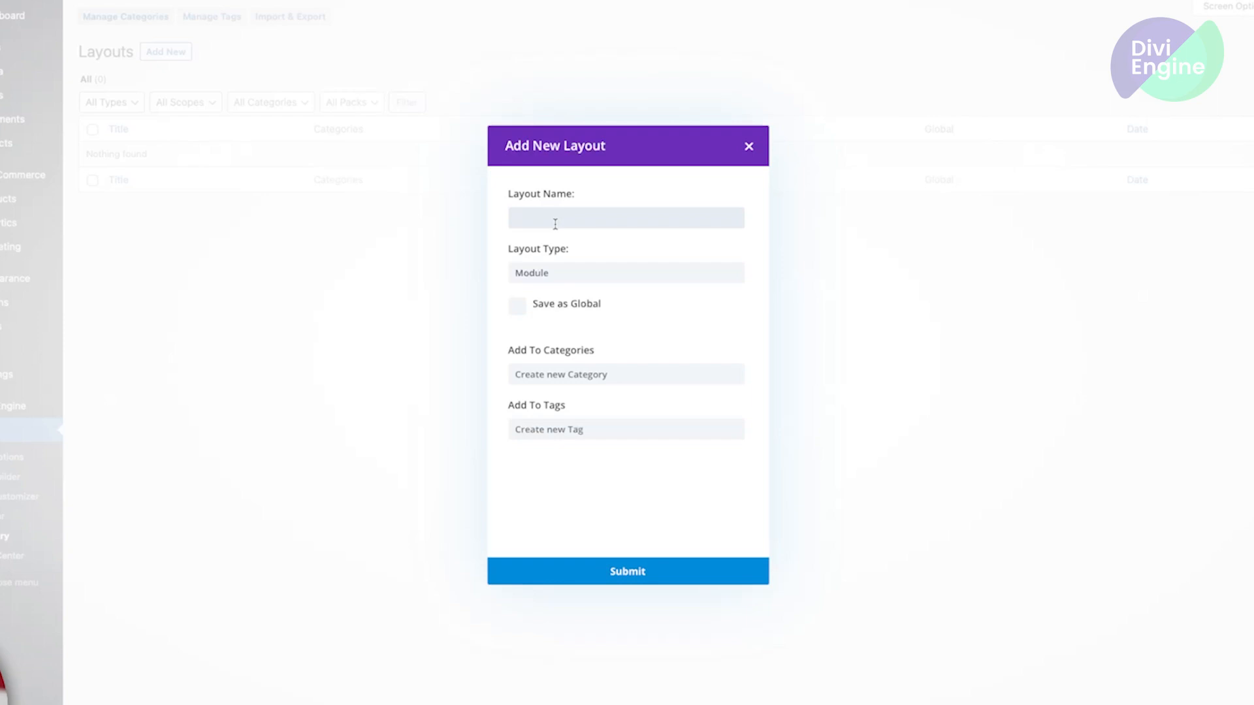
pyautogui.write('Page')
pyautogui.click(559, 281)
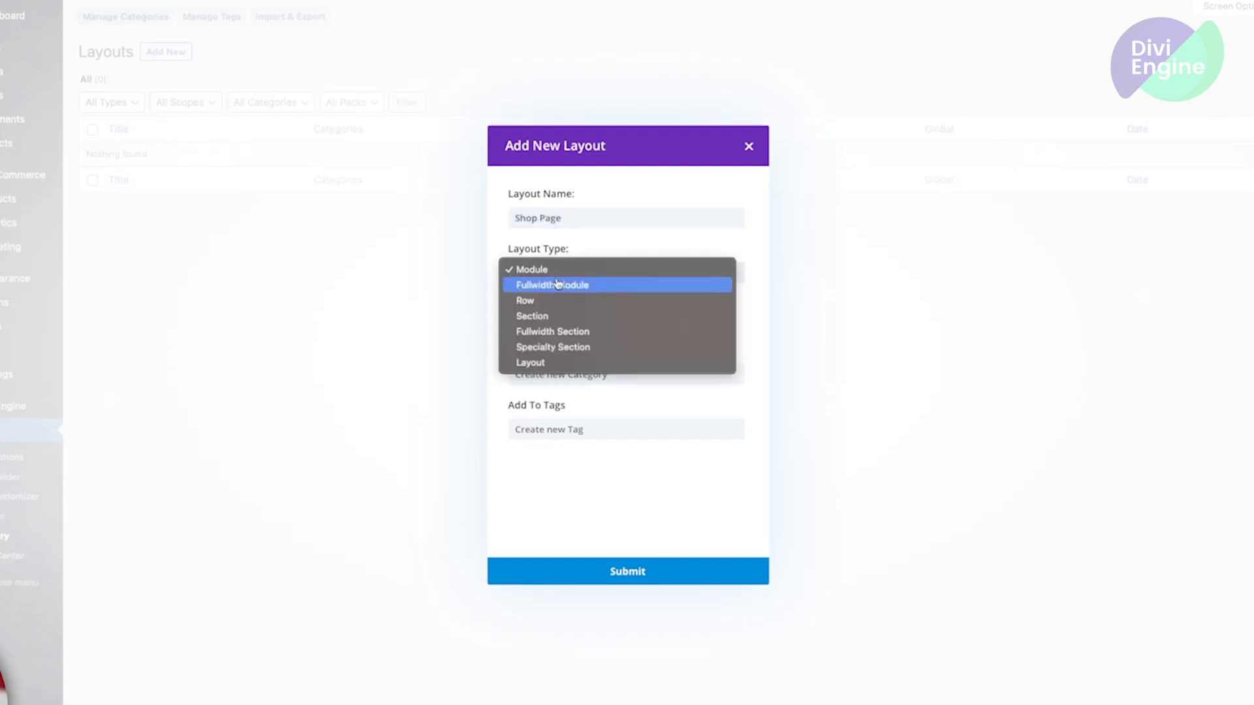
pyautogui.click(548, 365)
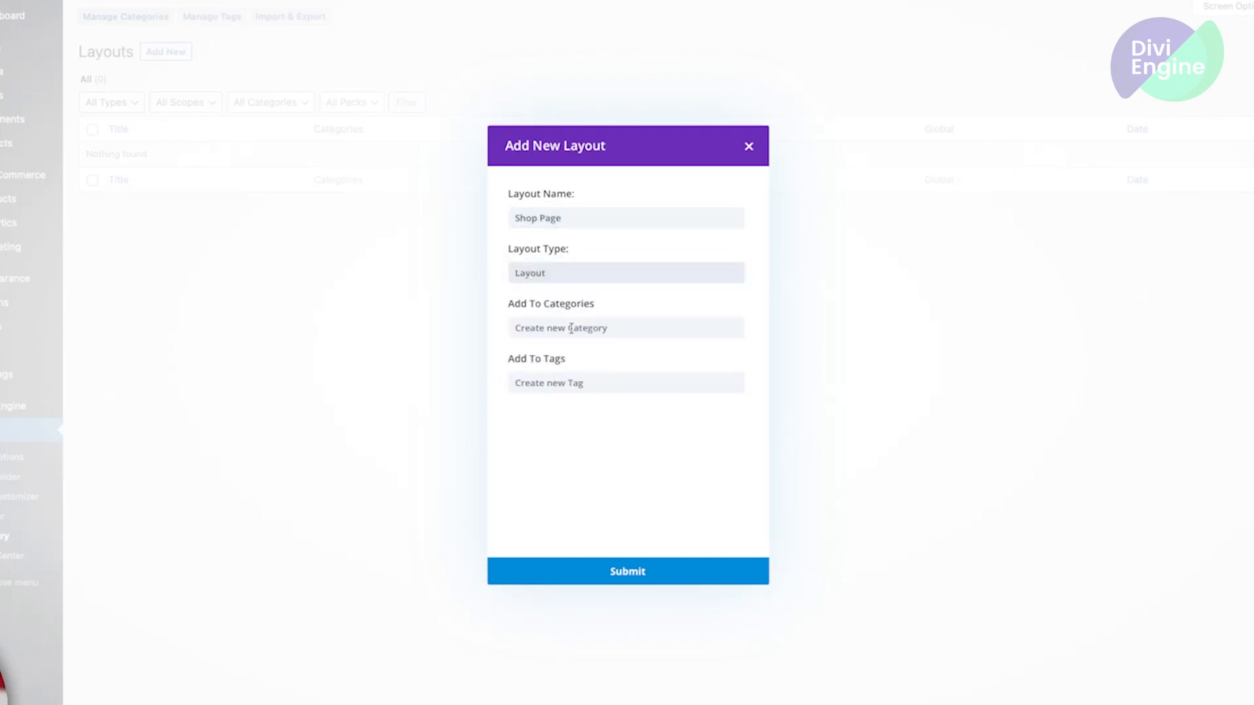
pyautogui.click(609, 575)
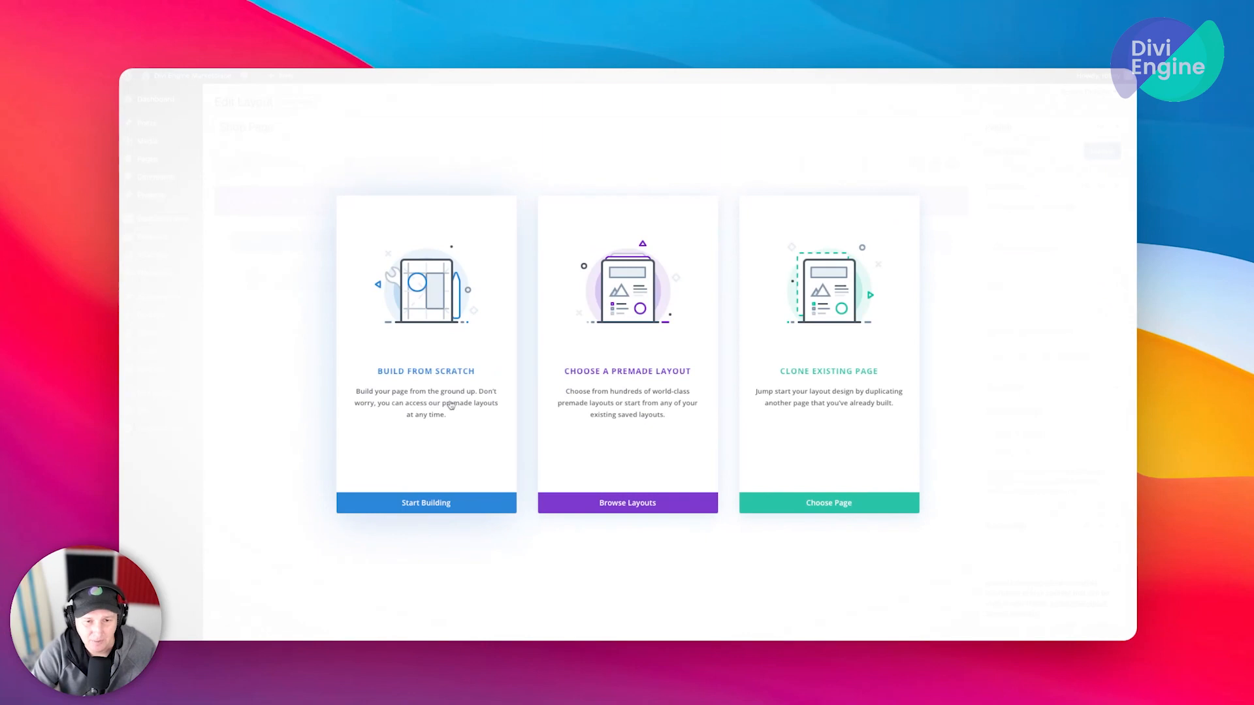
# Start building the Shop Page layout from scratch and insert a single-column row in its section
pyautogui.click(415, 503)
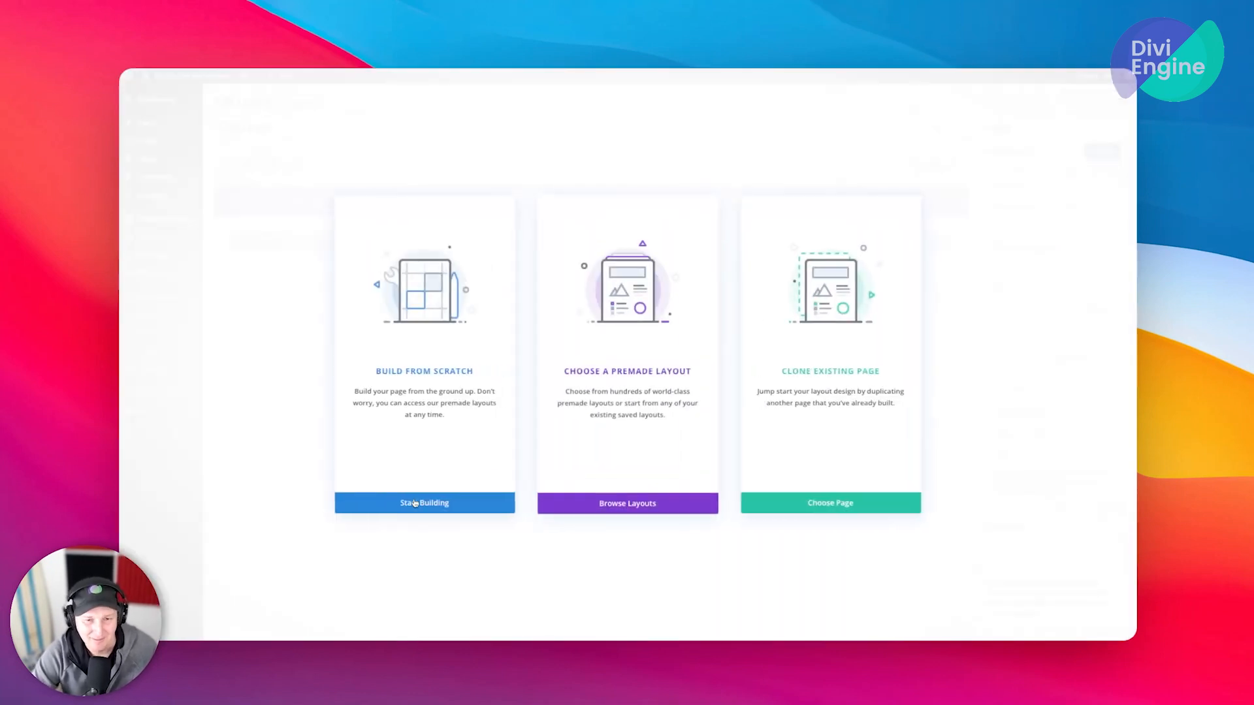
pyautogui.click(418, 500)
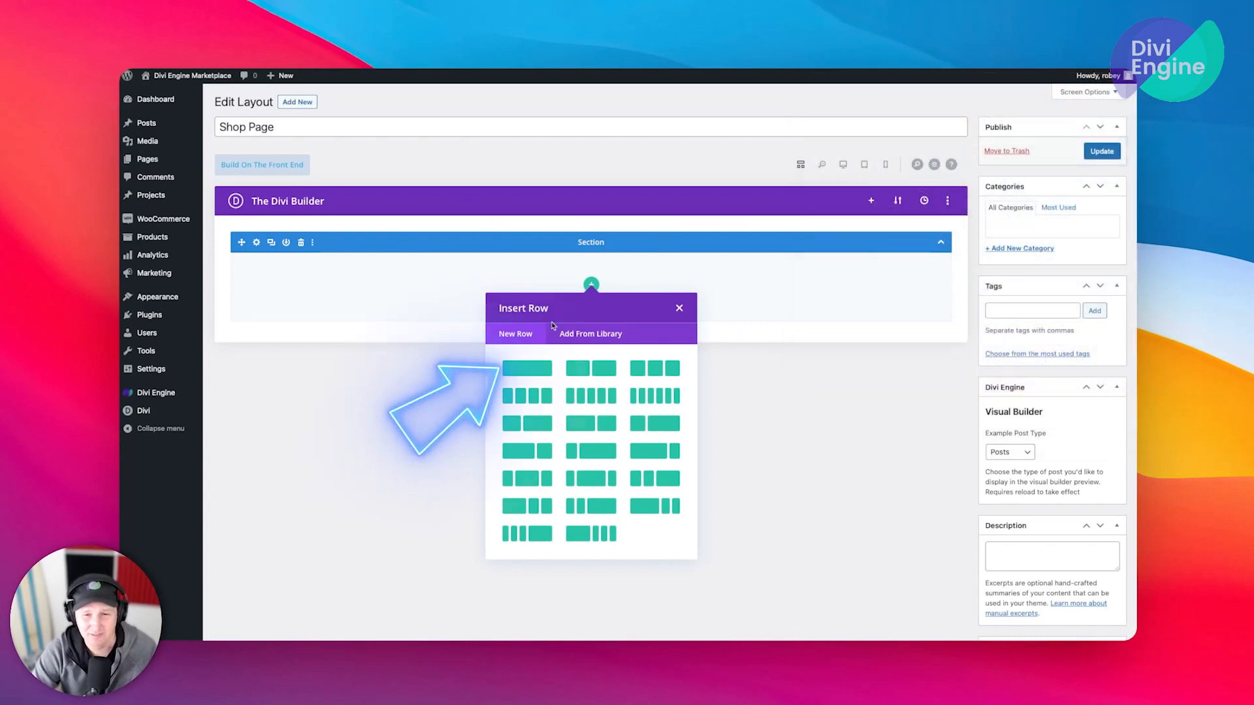
pyautogui.click(527, 368)
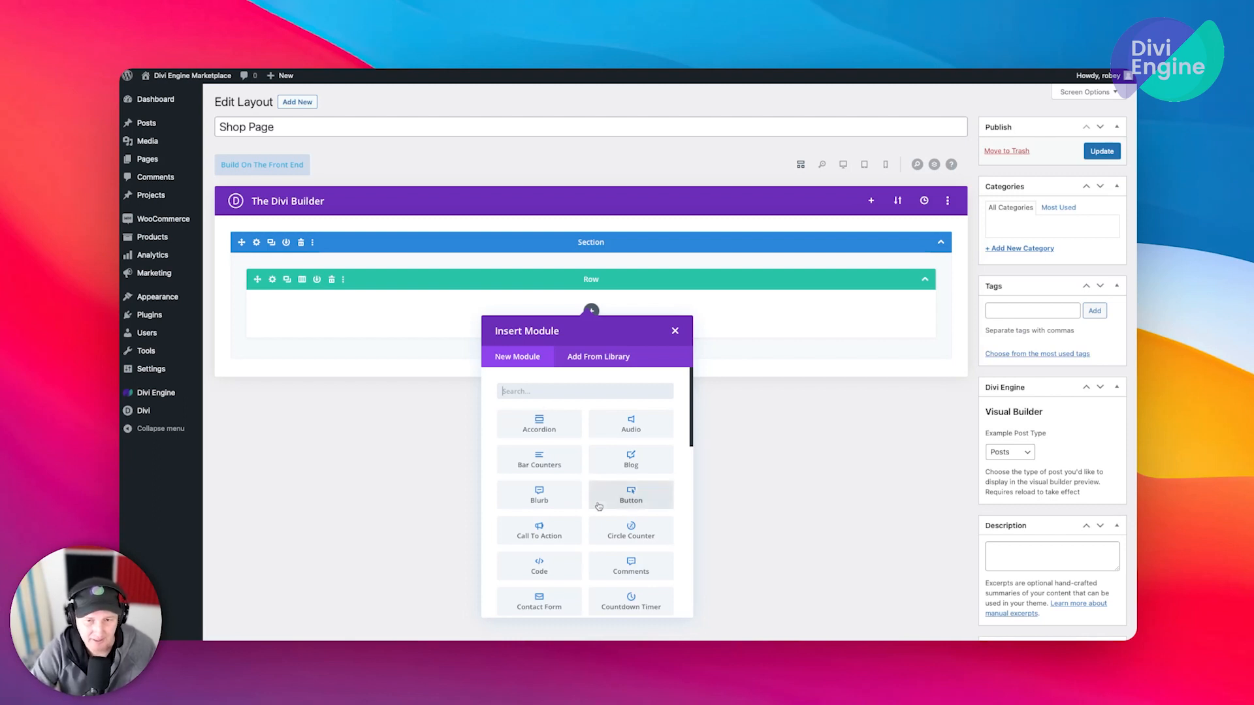
# Show the Divi Bodycommerce modules available for the new row and skim through the whole range
pyautogui.scroll(-15, 599, 506)
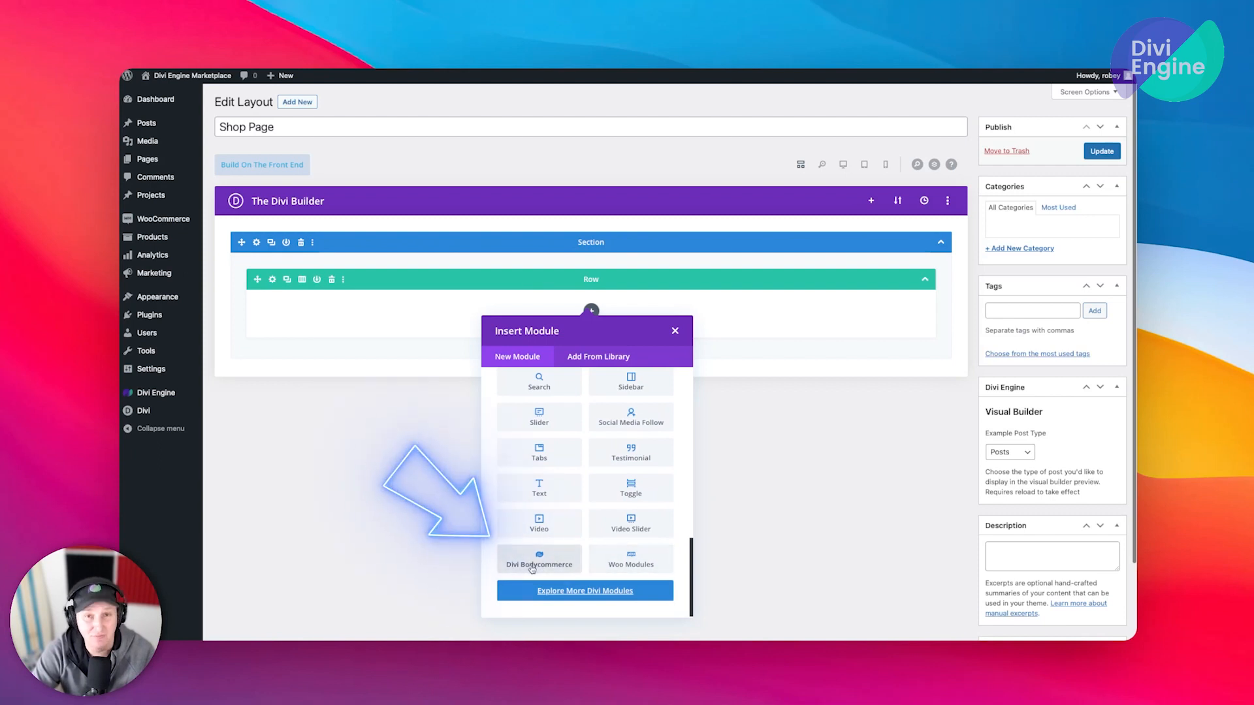
pyautogui.click(532, 563)
pyautogui.scroll(5, 536, 562)
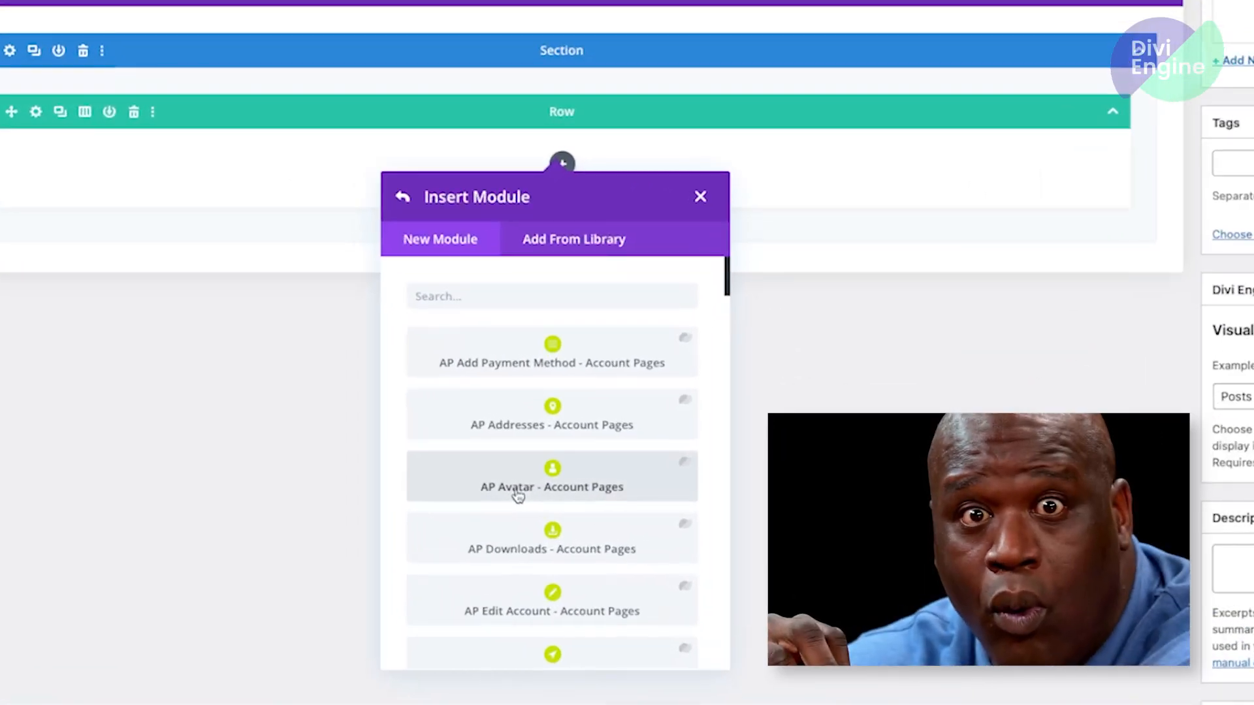
pyautogui.scroll(-20, 518, 496)
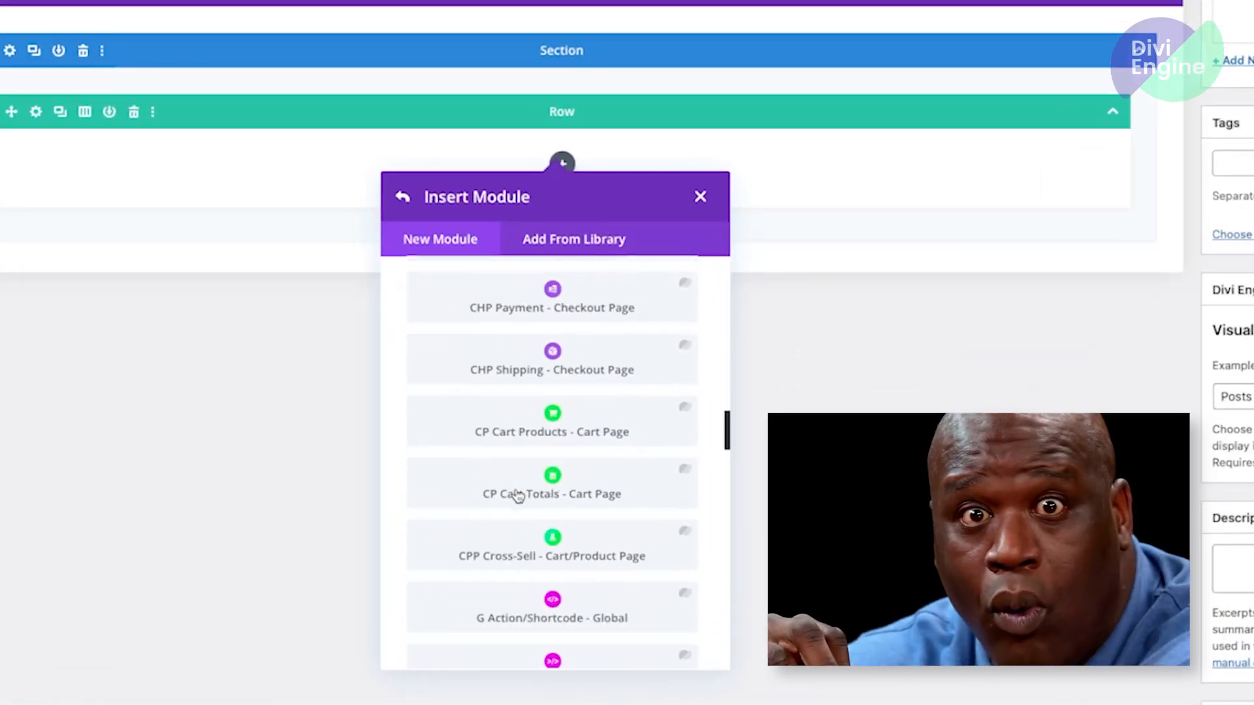
pyautogui.scroll(-3, 518, 497)
pyautogui.scroll(20, 517, 496)
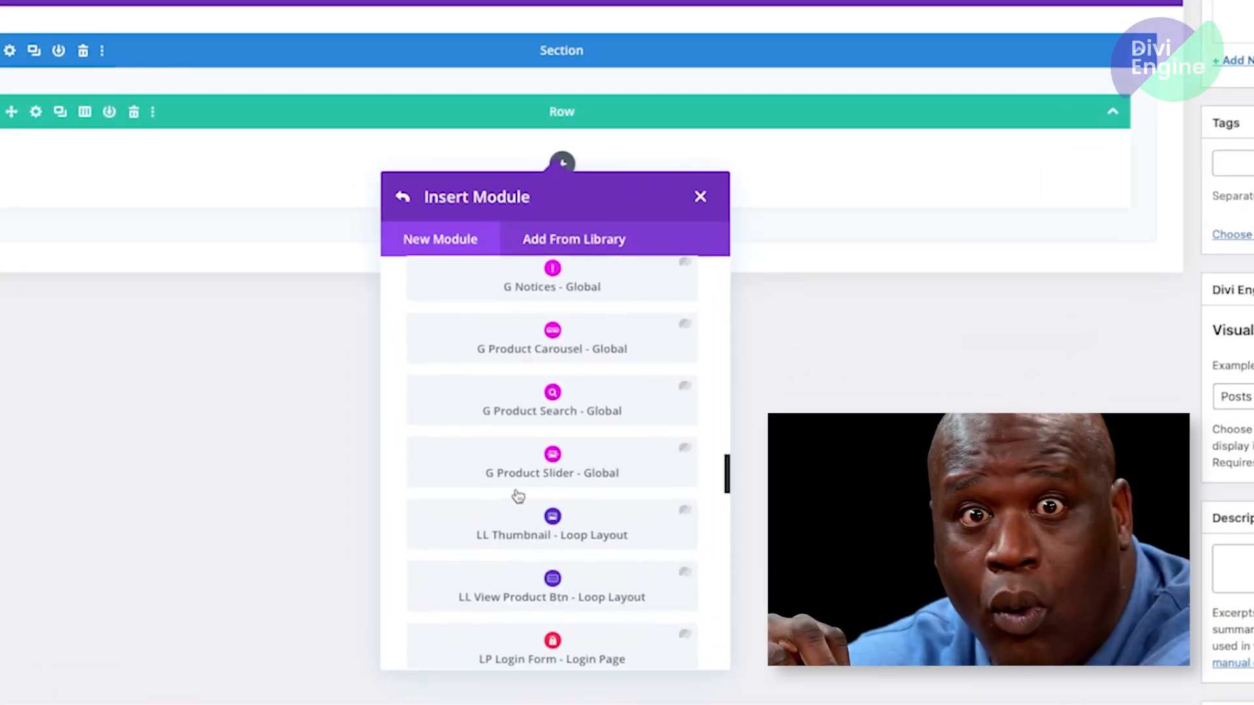
pyautogui.scroll(-1, 518, 496)
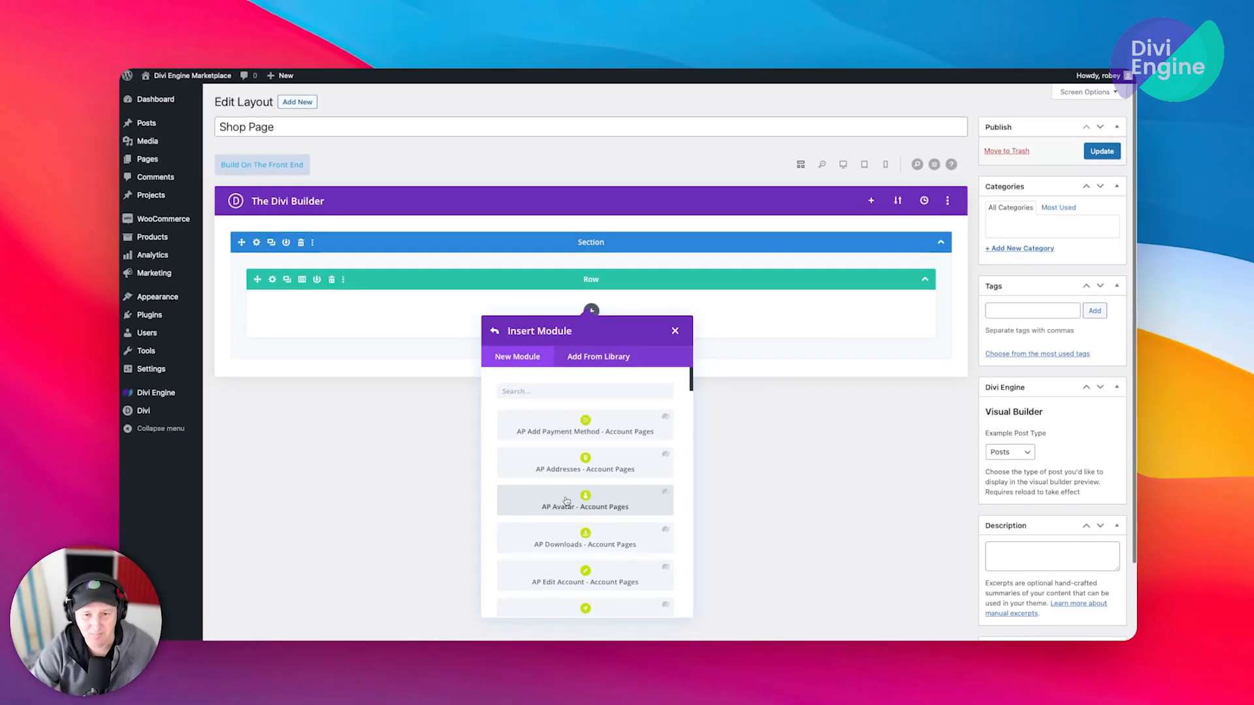
# Examine the Bodycommerce modules for account pages (AP), archive pages (ARP), checkout funnels (CF) and checkout pages (CHP)
pyautogui.scroll(-1, 561, 457)
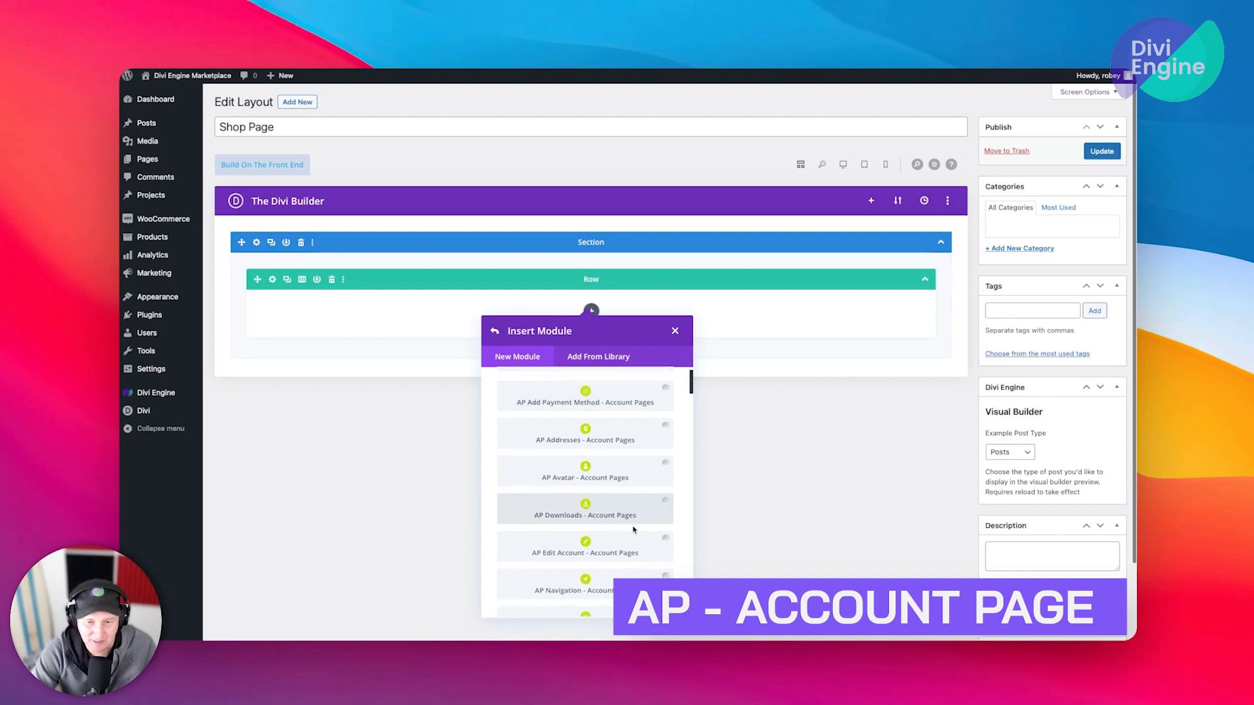
pyautogui.scroll(-3, 631, 490)
pyautogui.scroll(-5, 631, 490)
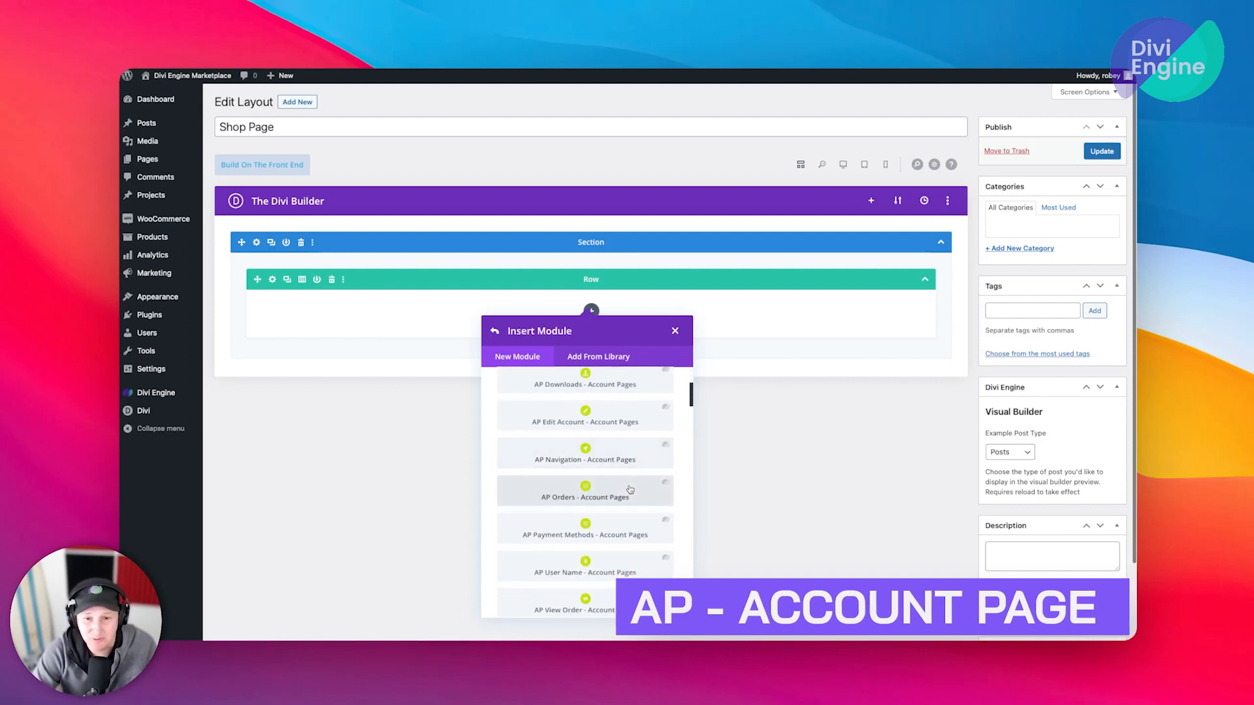
pyautogui.scroll(-4, 630, 490)
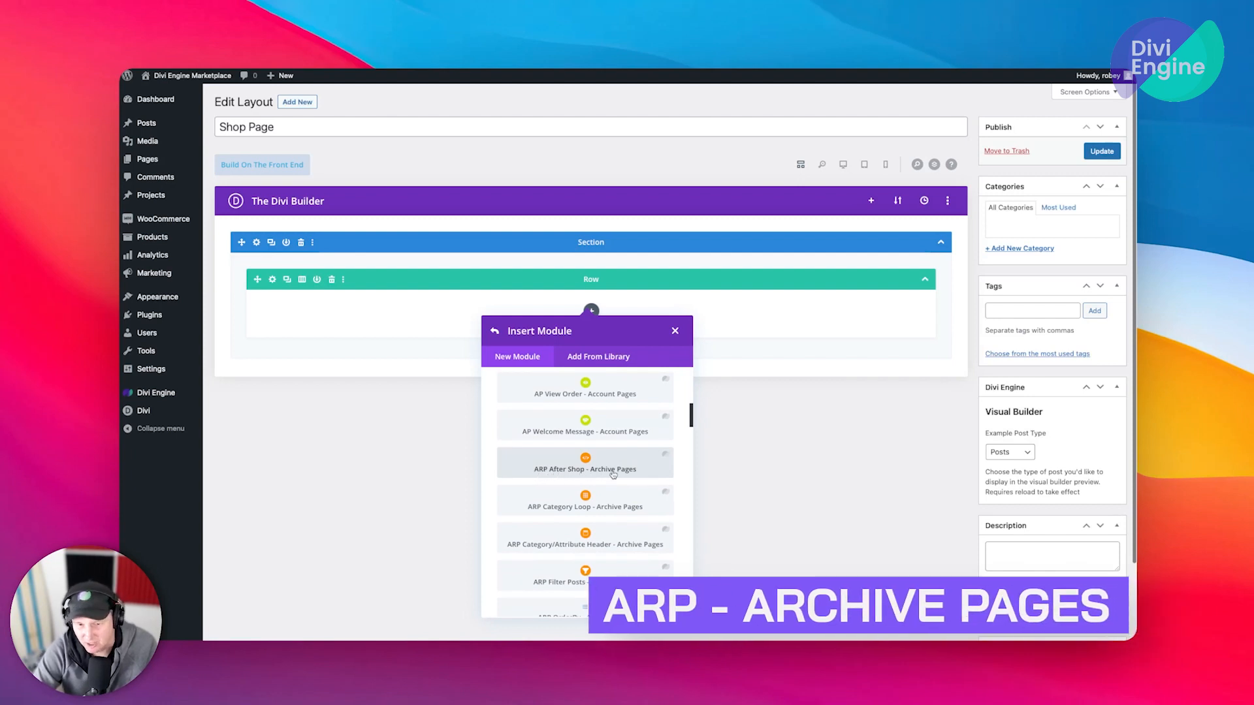
pyautogui.scroll(-3, 584, 499)
pyautogui.scroll(-5, 584, 499)
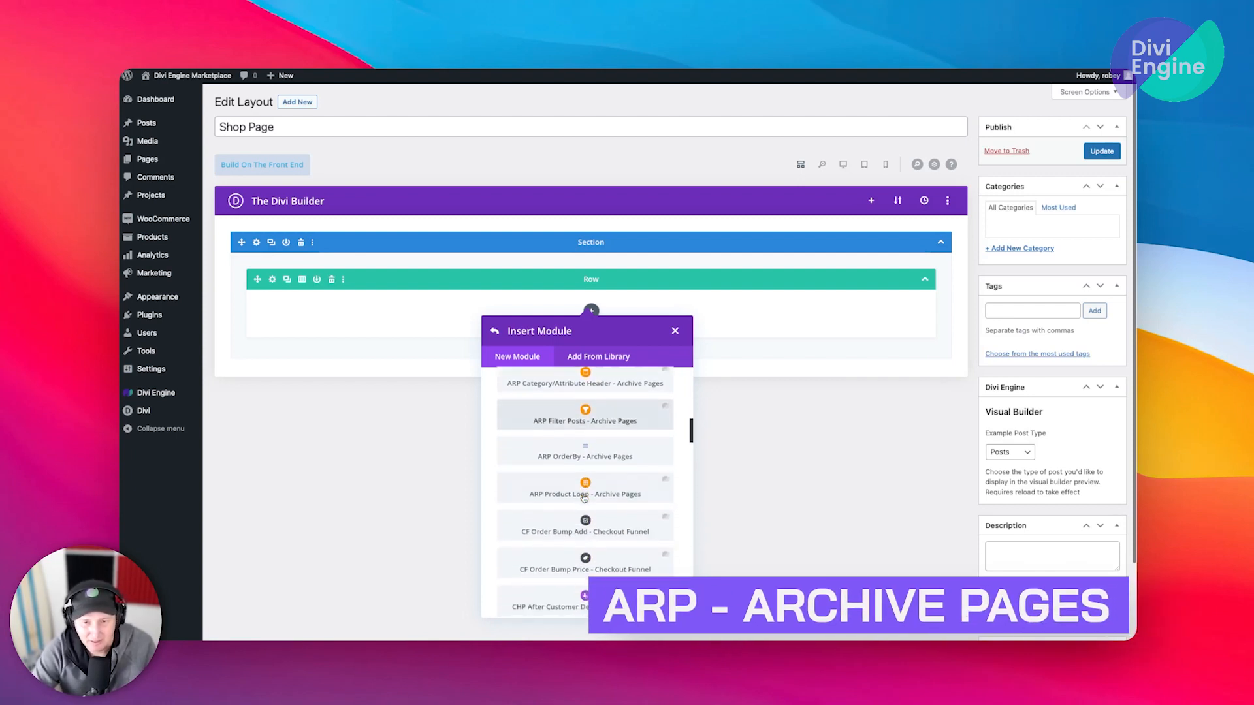
pyautogui.scroll(-1, 584, 499)
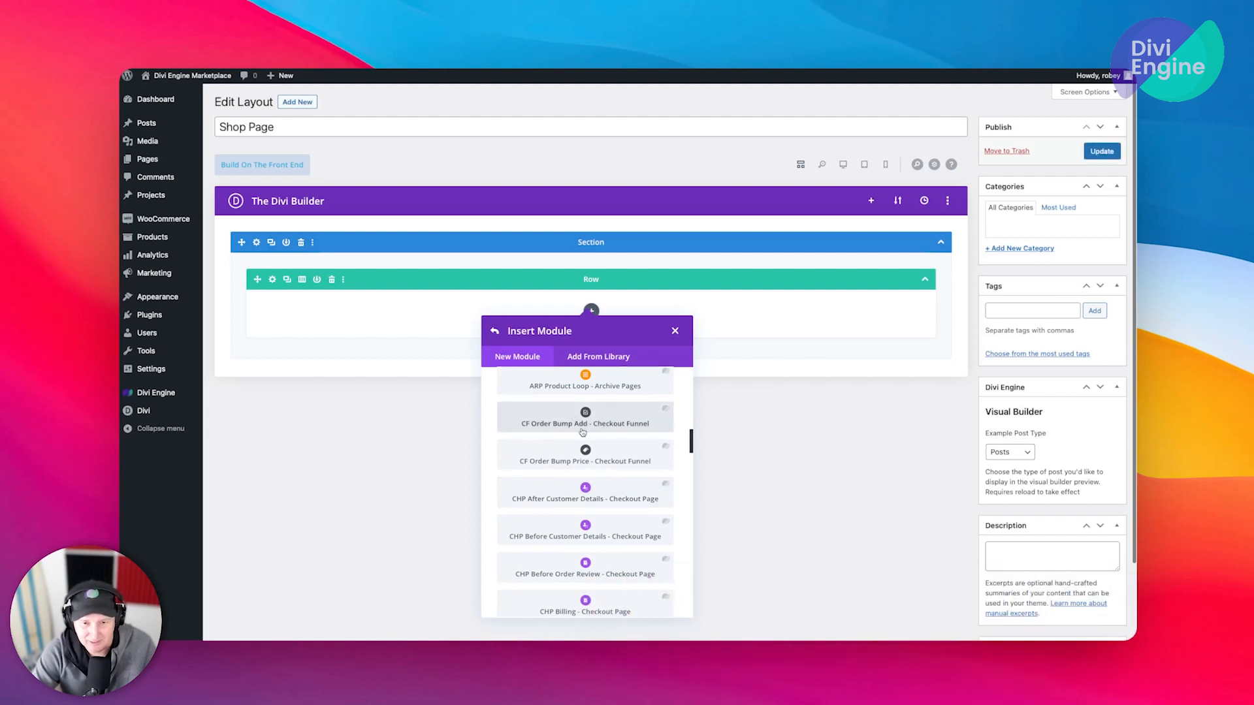
pyautogui.scroll(-1, 605, 497)
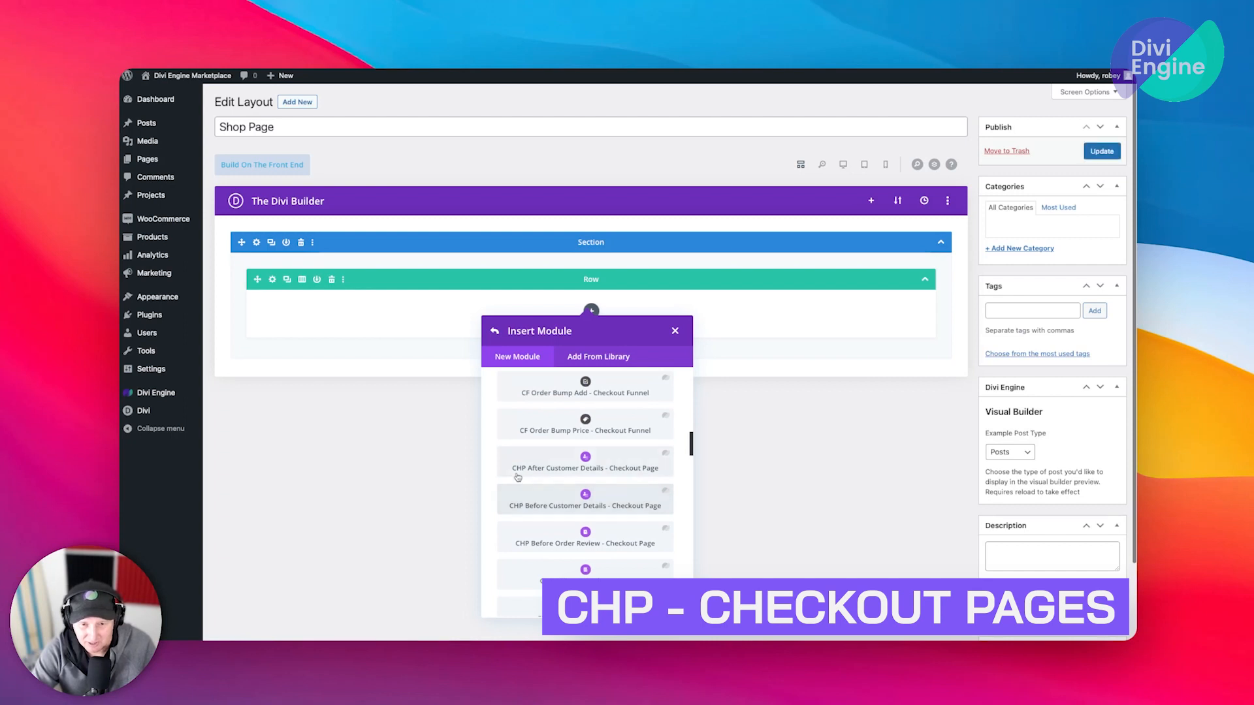
pyautogui.scroll(-3, 548, 467)
pyautogui.scroll(-10, 605, 478)
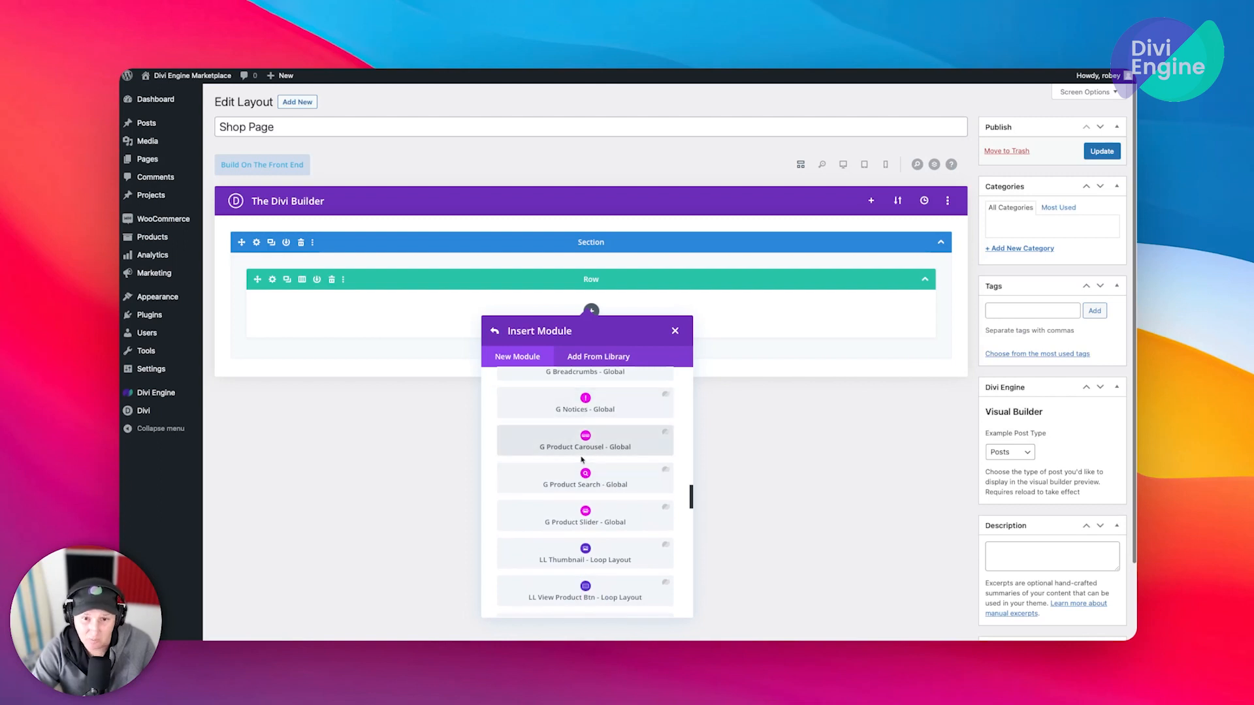
# Examine the global, loop layout, login page, product page and thank you page modules in the Bodycommerce list
pyautogui.scroll(1, 591, 437)
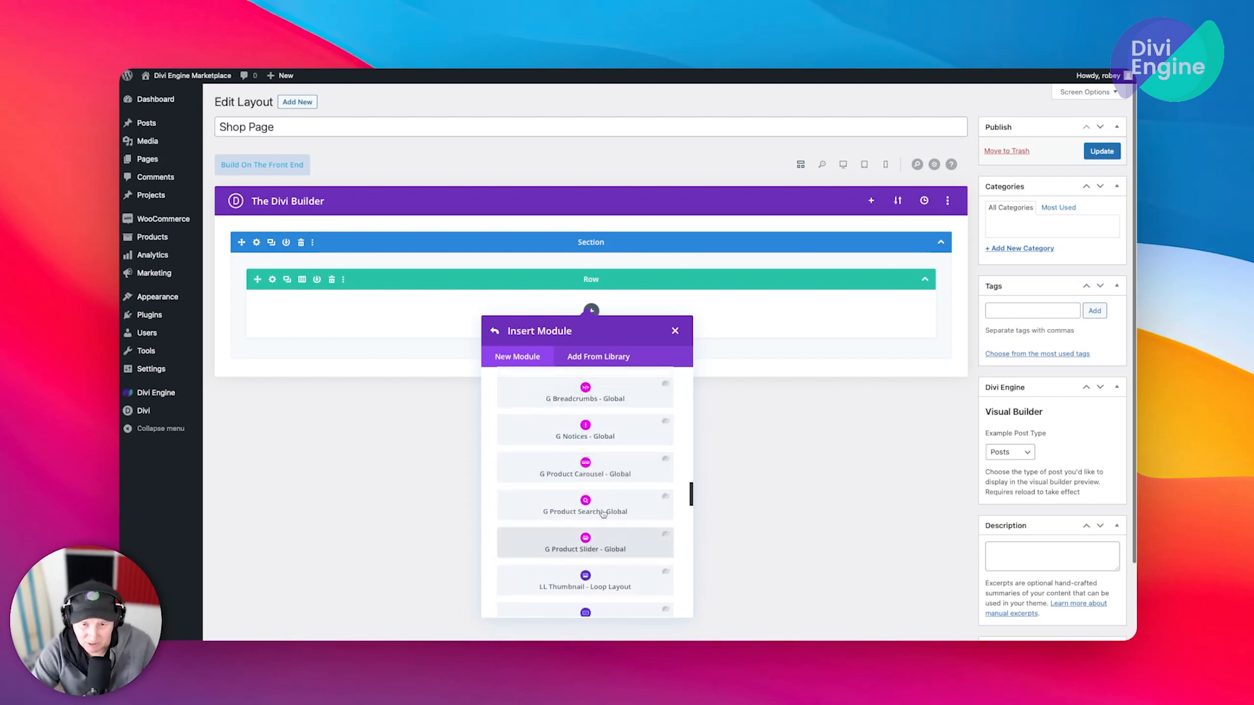
pyautogui.scroll(-3, 598, 523)
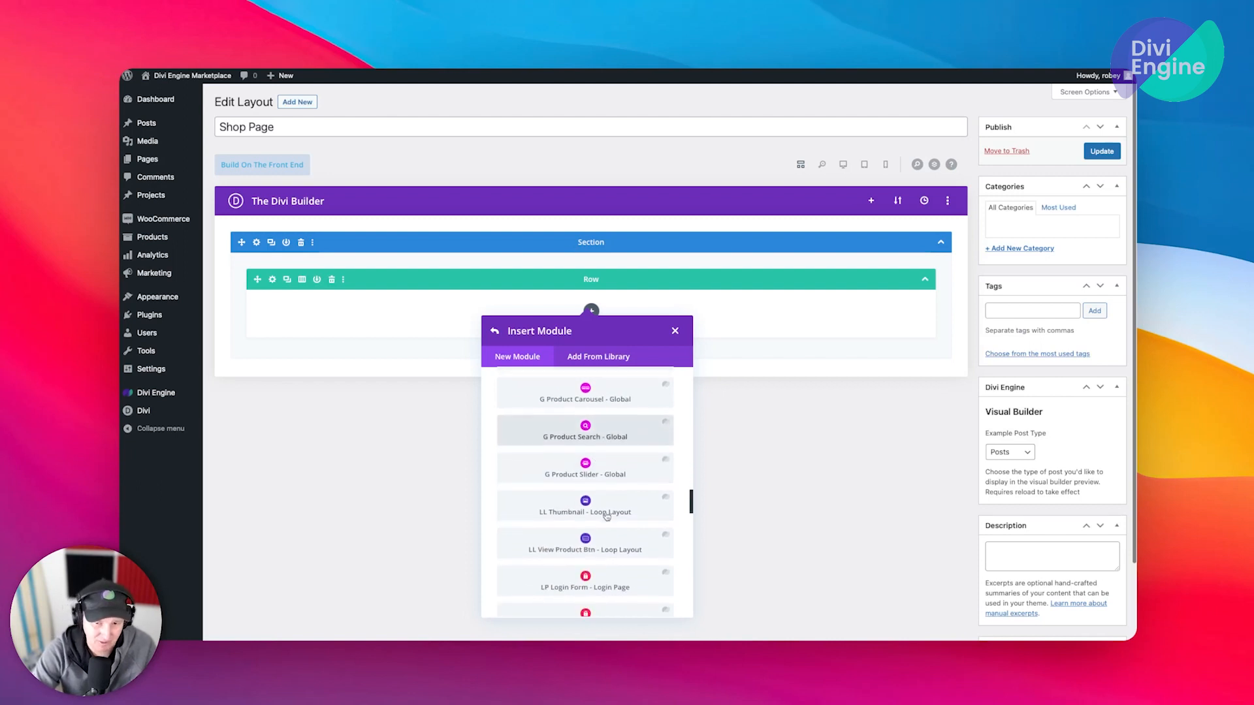
pyautogui.scroll(-3, 606, 516)
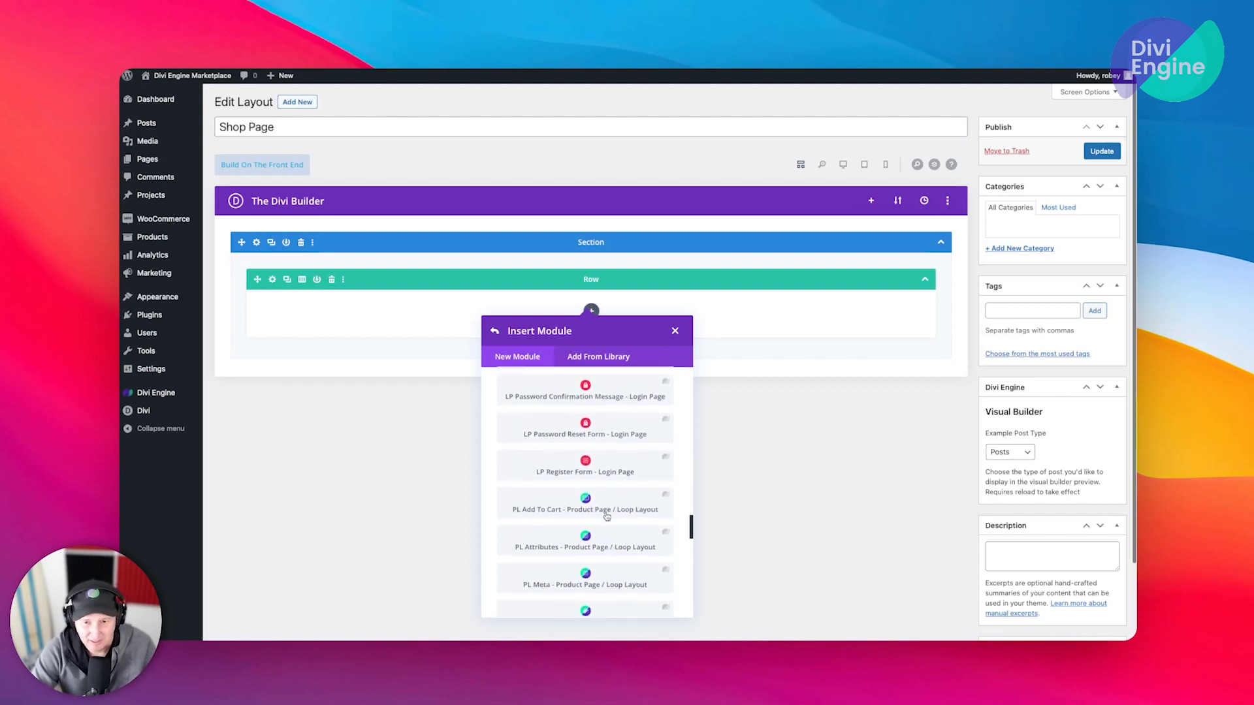
pyautogui.scroll(-1, 548, 503)
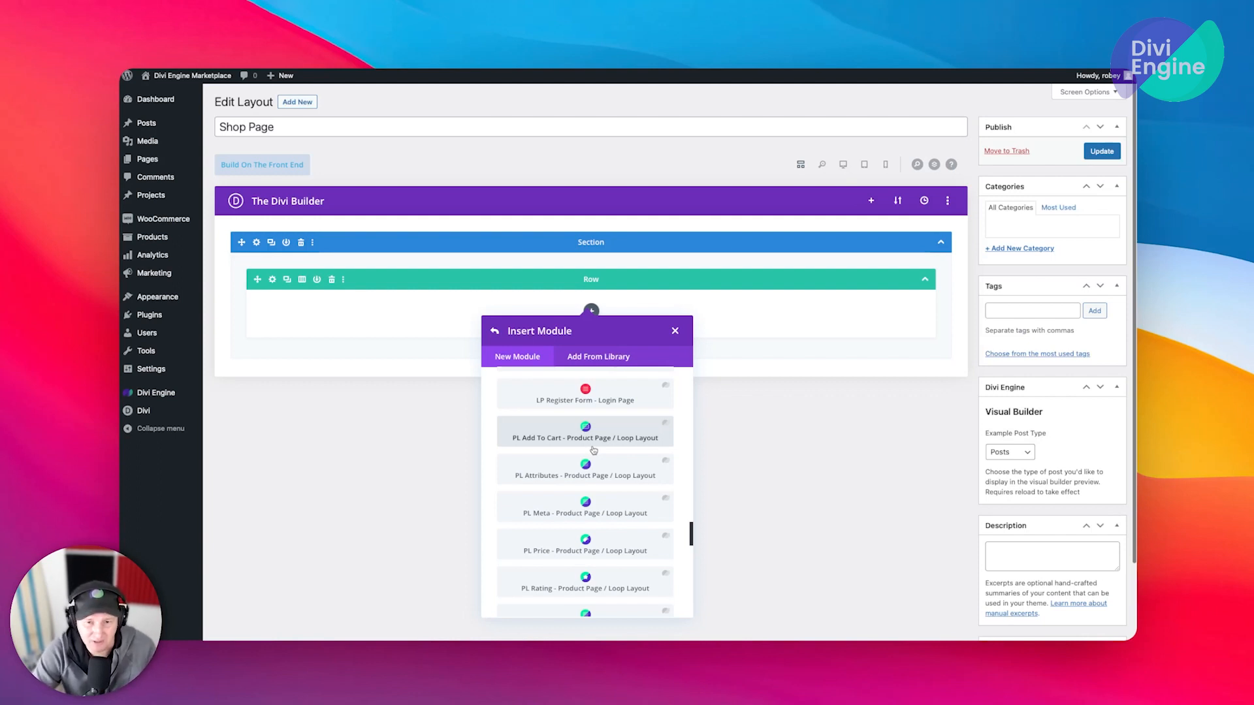
pyautogui.scroll(-5, 593, 450)
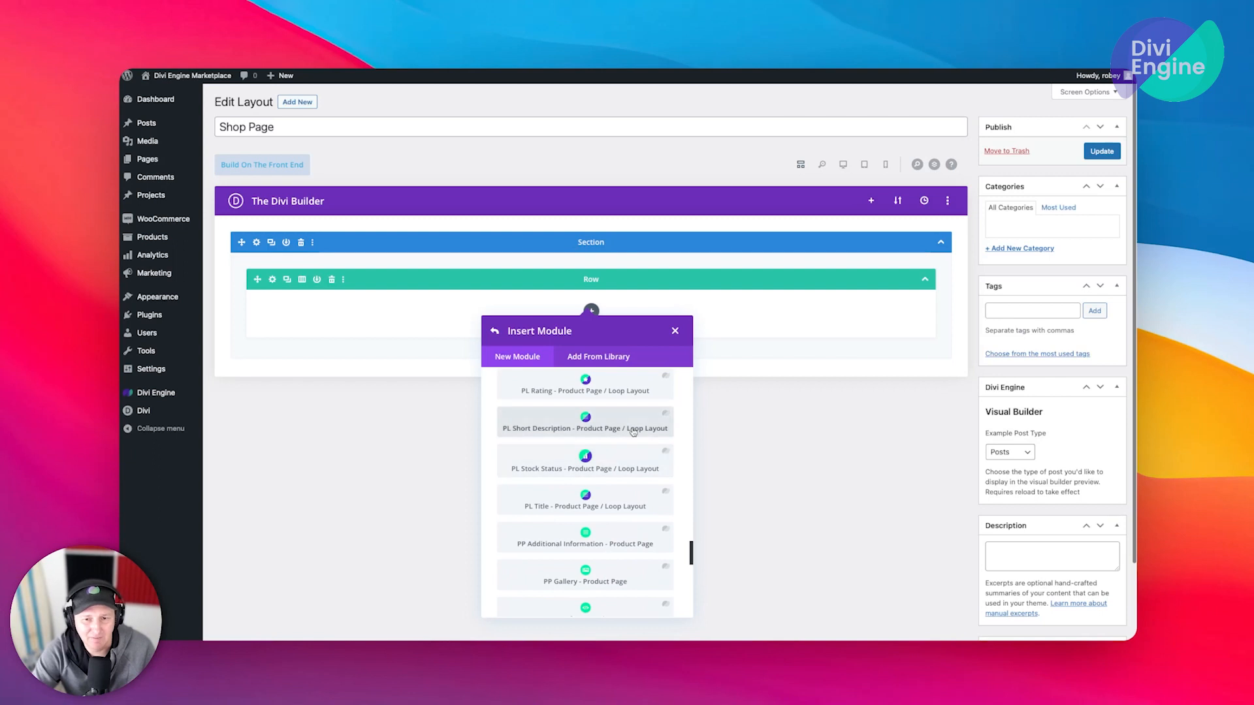
pyautogui.scroll(-10, 612, 537)
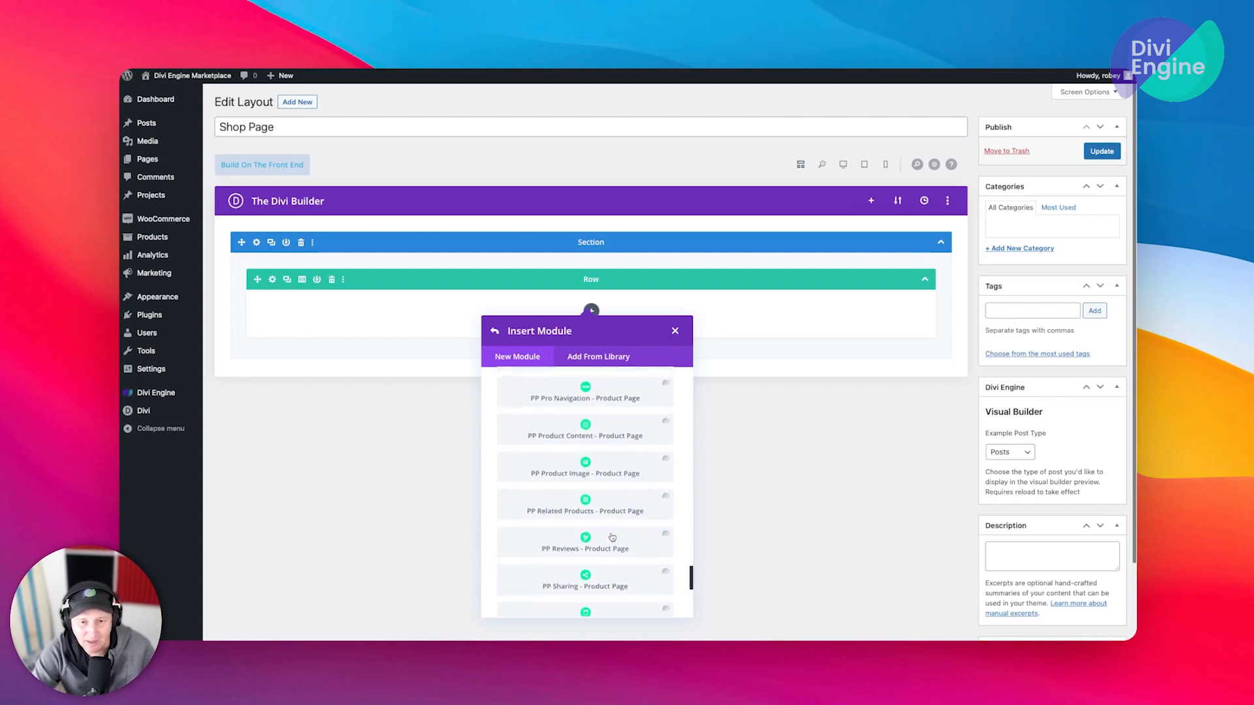
pyautogui.scroll(-2, 612, 536)
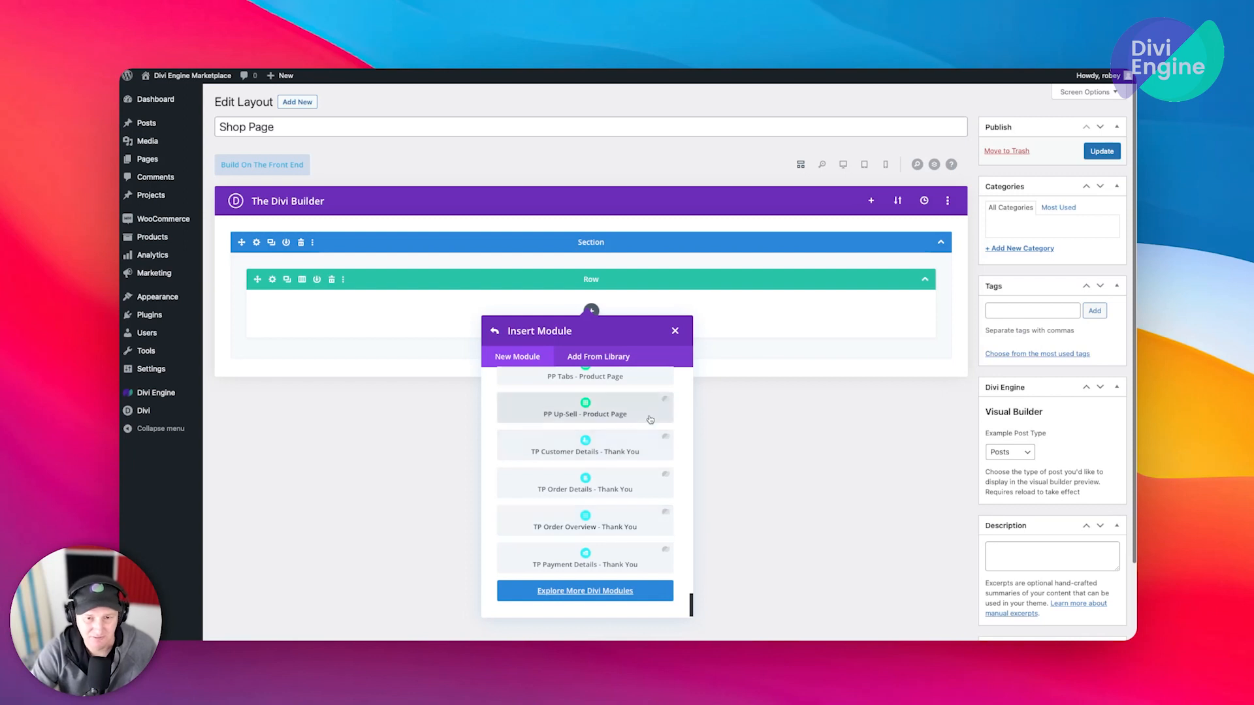
# Insert the PL Rating module in the row and look through its content options and design settings
pyautogui.scroll(12, 627, 467)
pyautogui.click(582, 461)
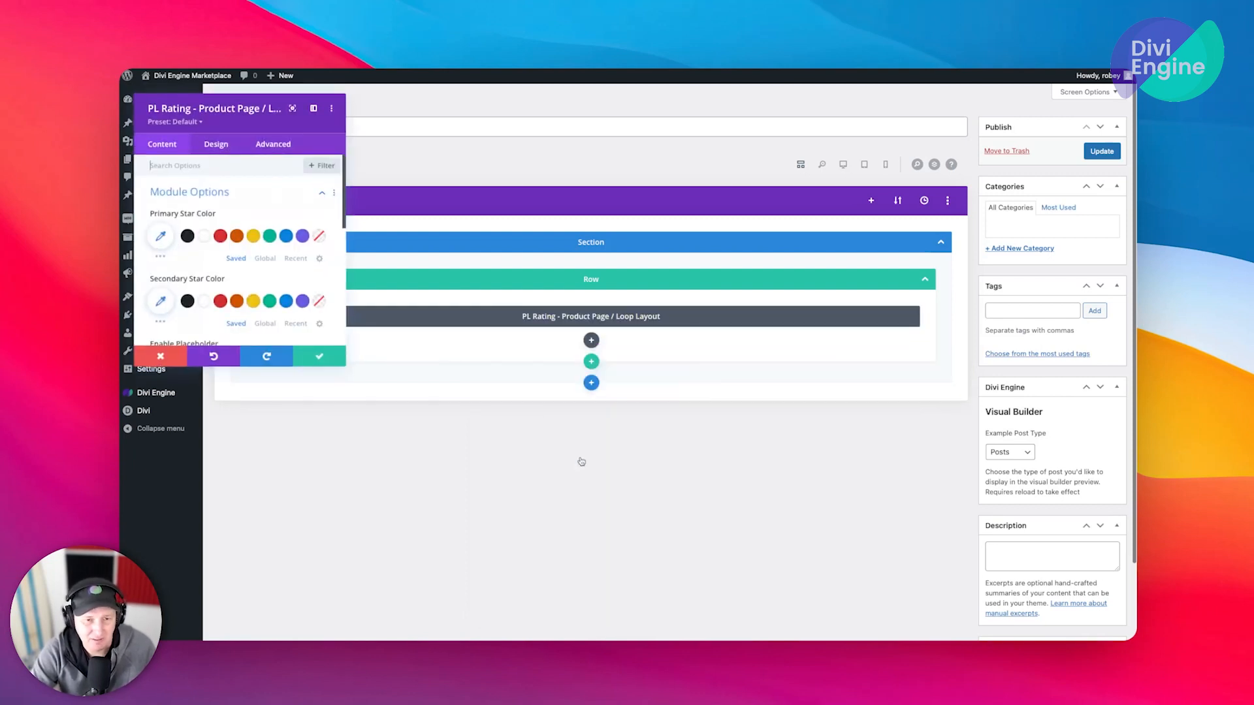
pyautogui.scroll(-10, 146, 297)
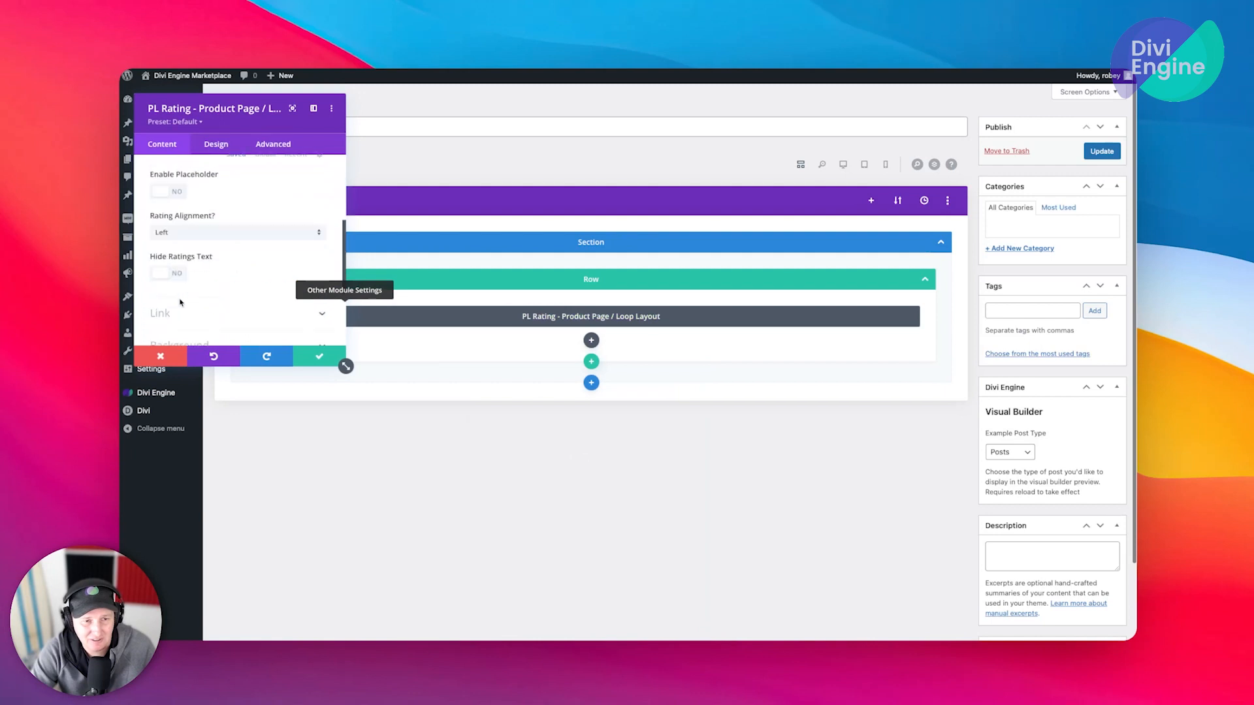
pyautogui.scroll(10, 150, 275)
pyautogui.click(228, 167)
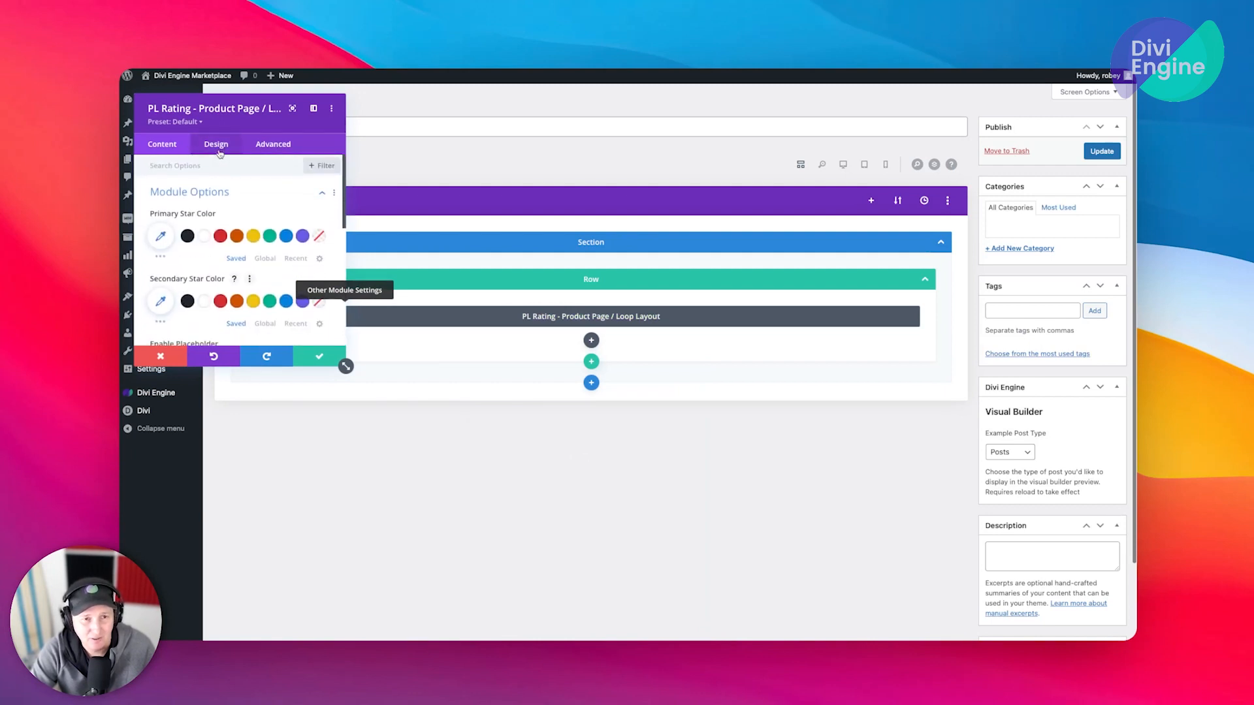
pyautogui.click(217, 145)
pyautogui.scroll(-5, 185, 250)
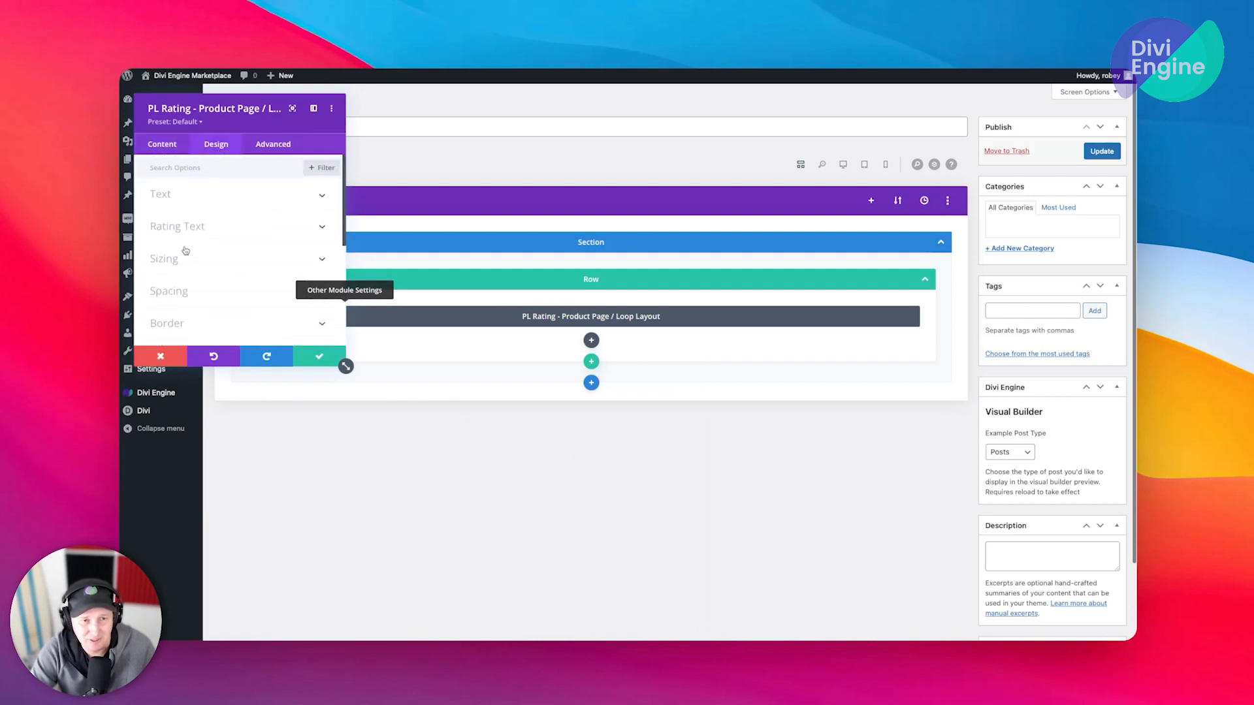
# Discard the open PL Rating module settings, delete that module from the row and update the Shop Page layout
pyautogui.click(174, 363)
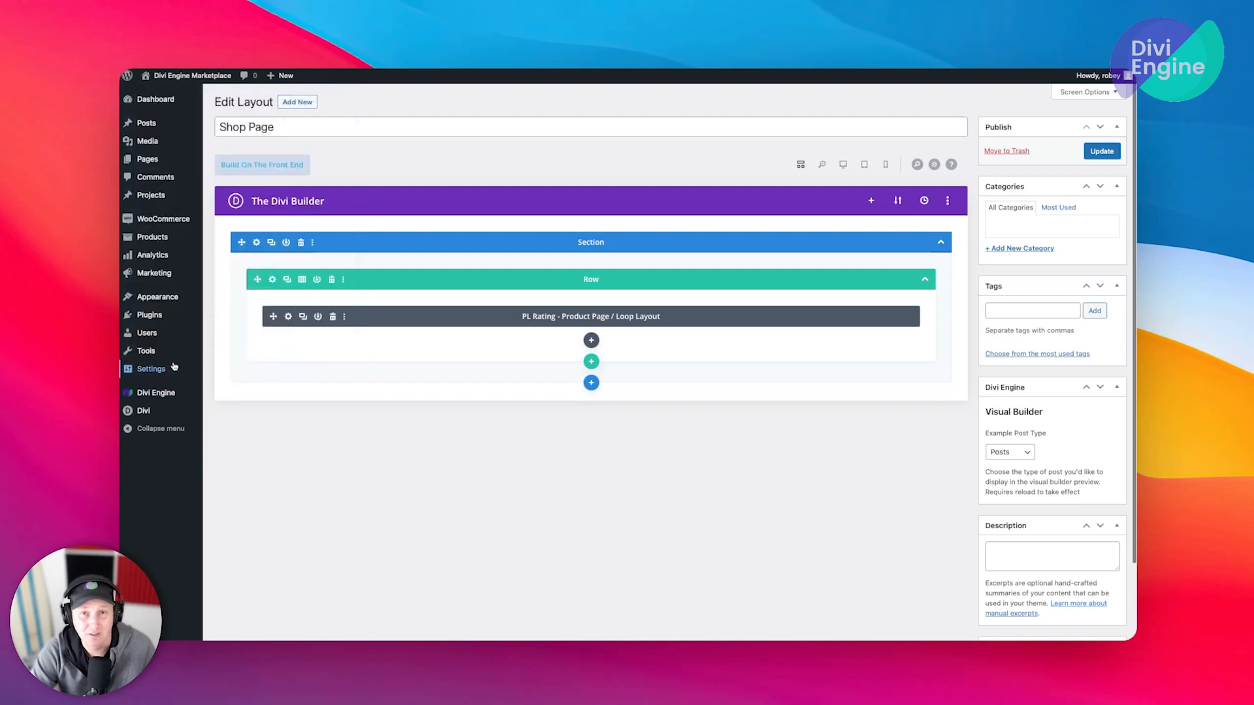
pyautogui.click(337, 322)
pyautogui.click(1102, 153)
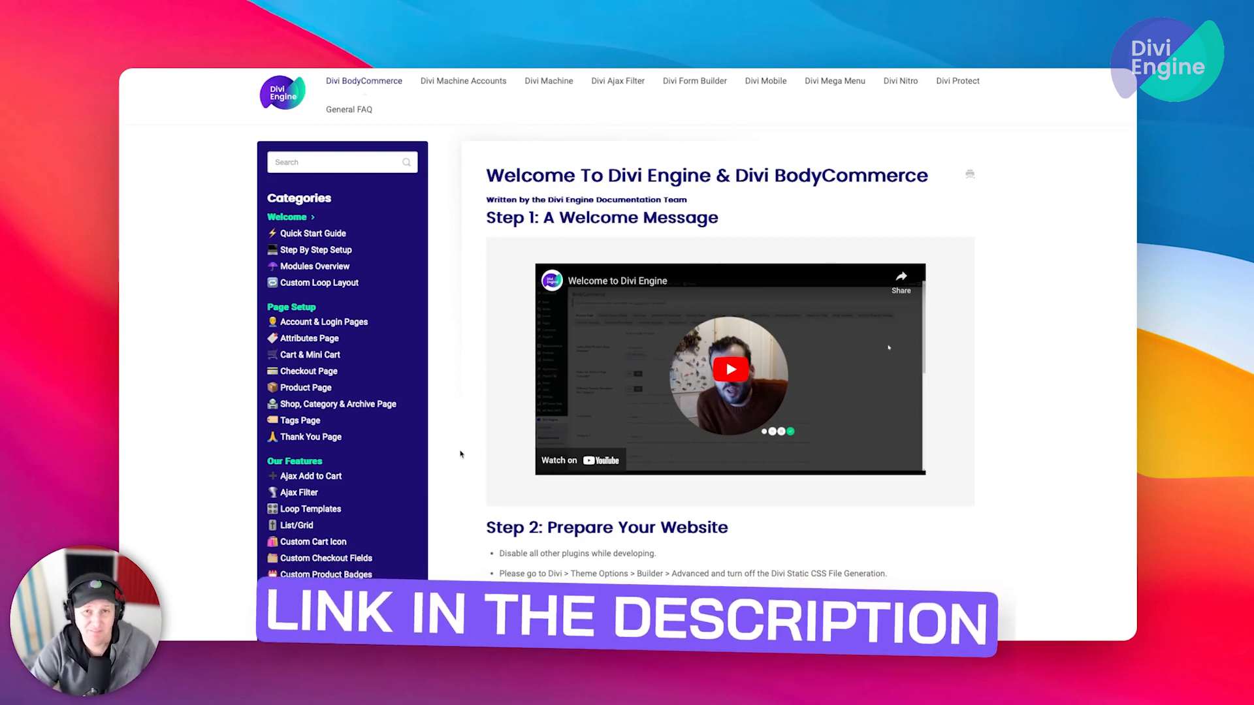
# Switch to the Divi BodyCommerce online documentation and look through the welcome page's setup steps and category list
pyautogui.scroll(-5, 460, 454)
pyautogui.scroll(4, 460, 454)
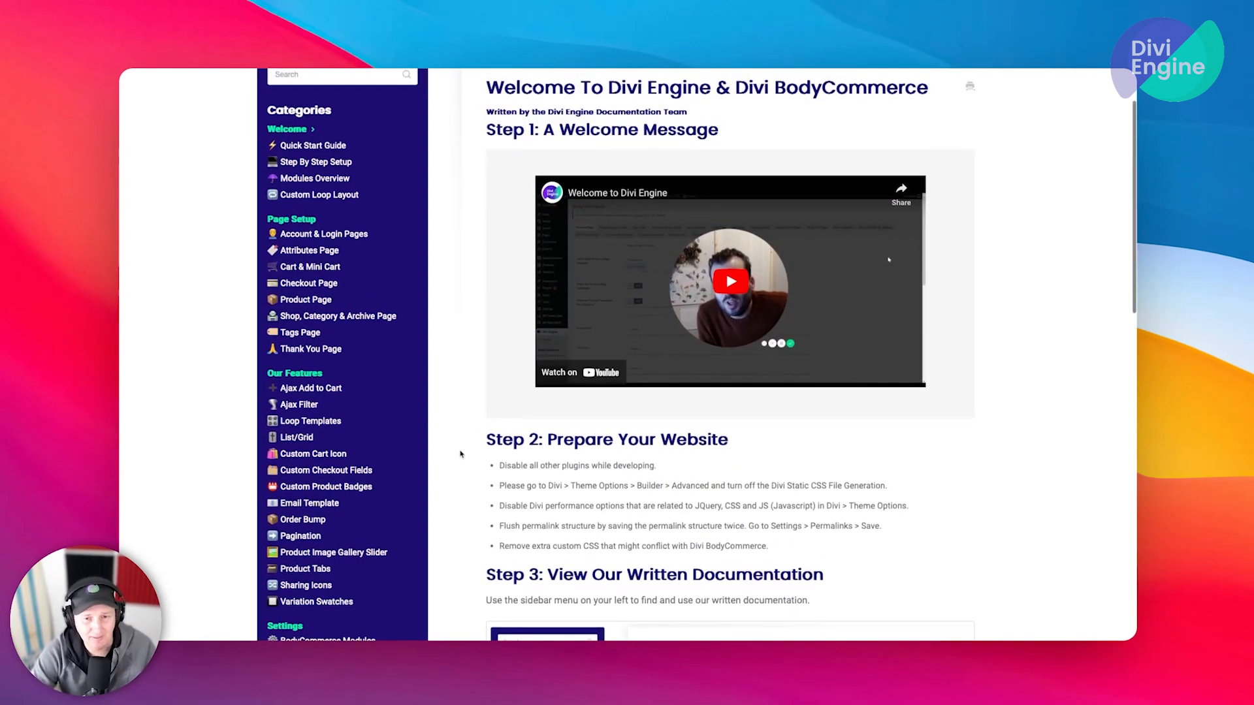
pyautogui.scroll(2, 459, 453)
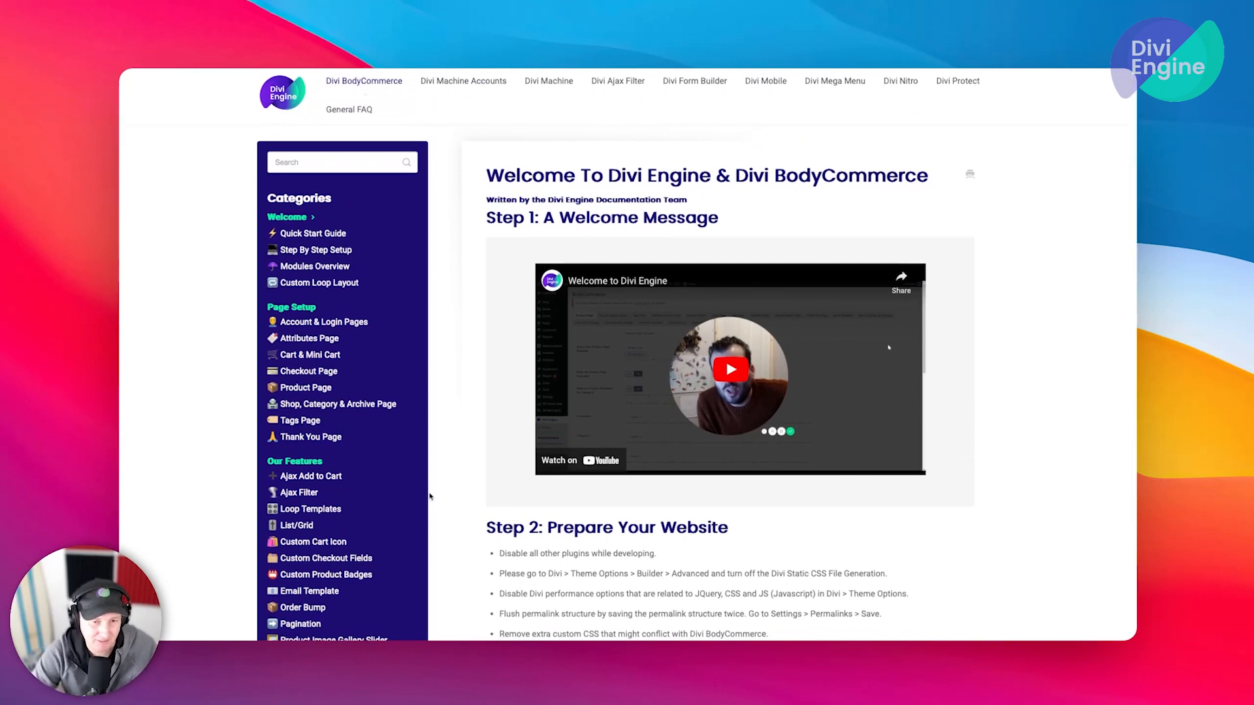
pyautogui.scroll(-2, 459, 437)
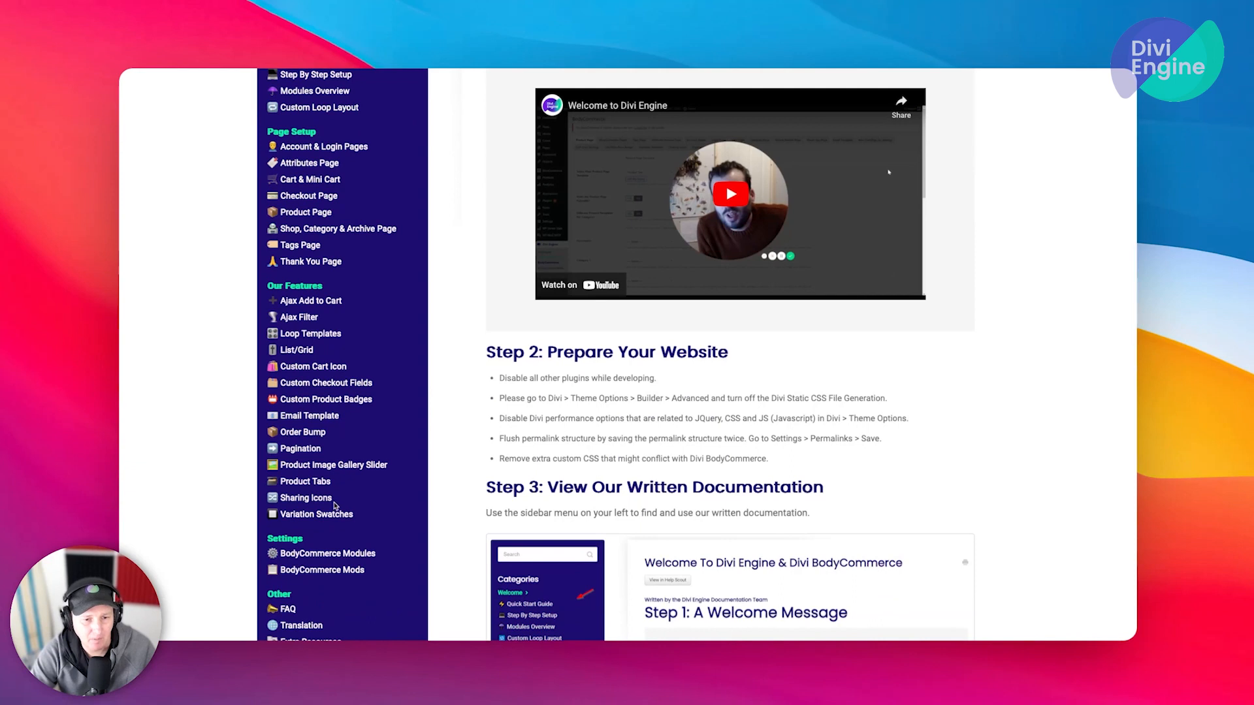
# Open the BodyCommerce Modules documentation category and look through its how-to articles
pyautogui.scroll(-5, 336, 504)
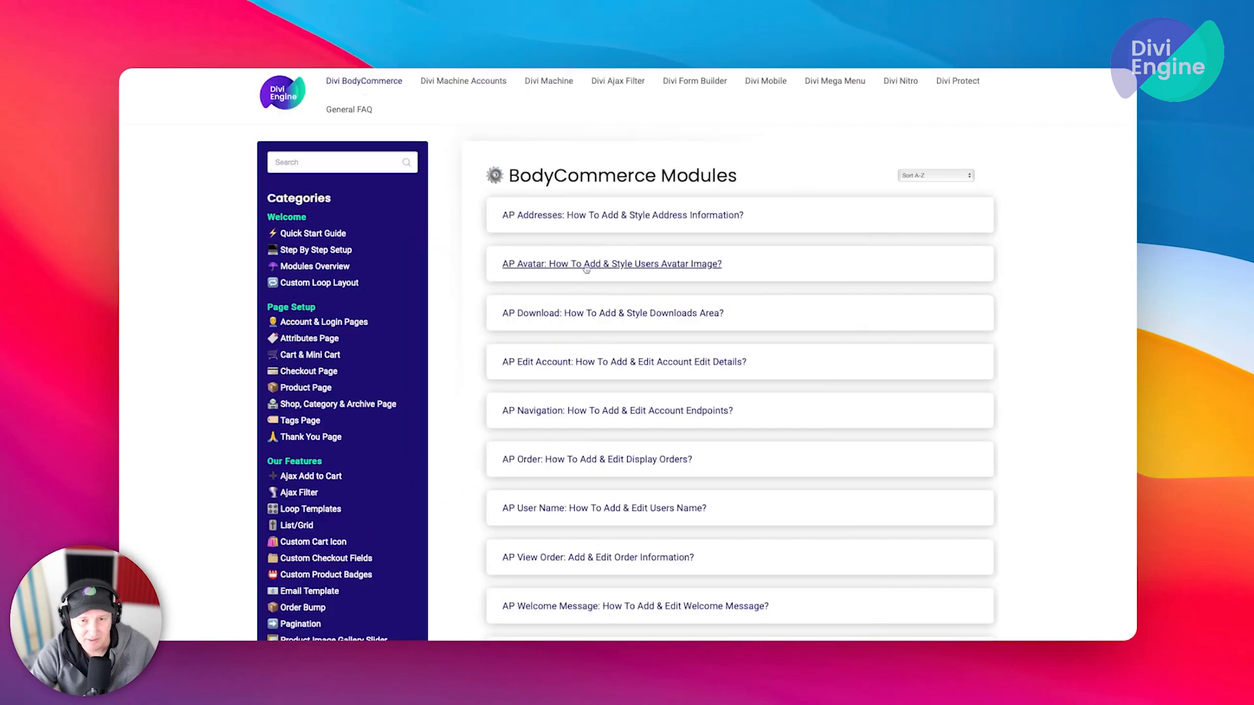
pyautogui.scroll(-15, 618, 395)
pyautogui.scroll(12, 618, 394)
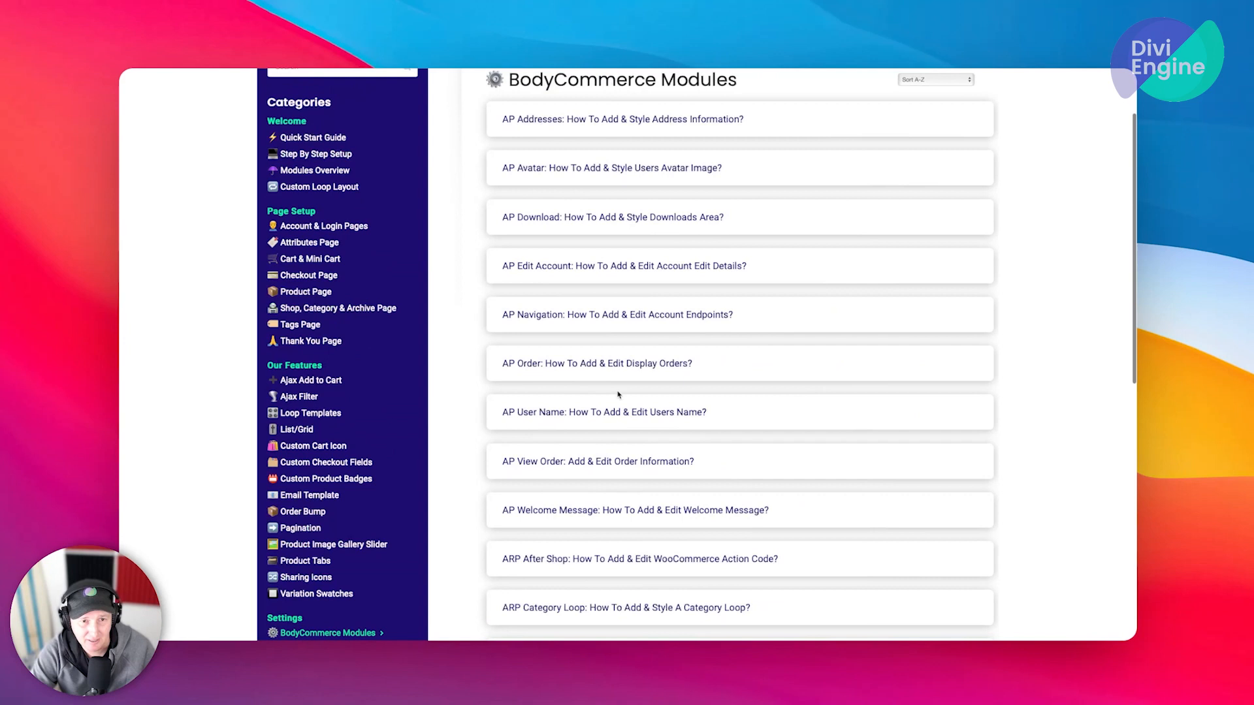
# Open the Modules Overview article and filter its module descriptions to Login Page Modules
pyautogui.click(327, 172)
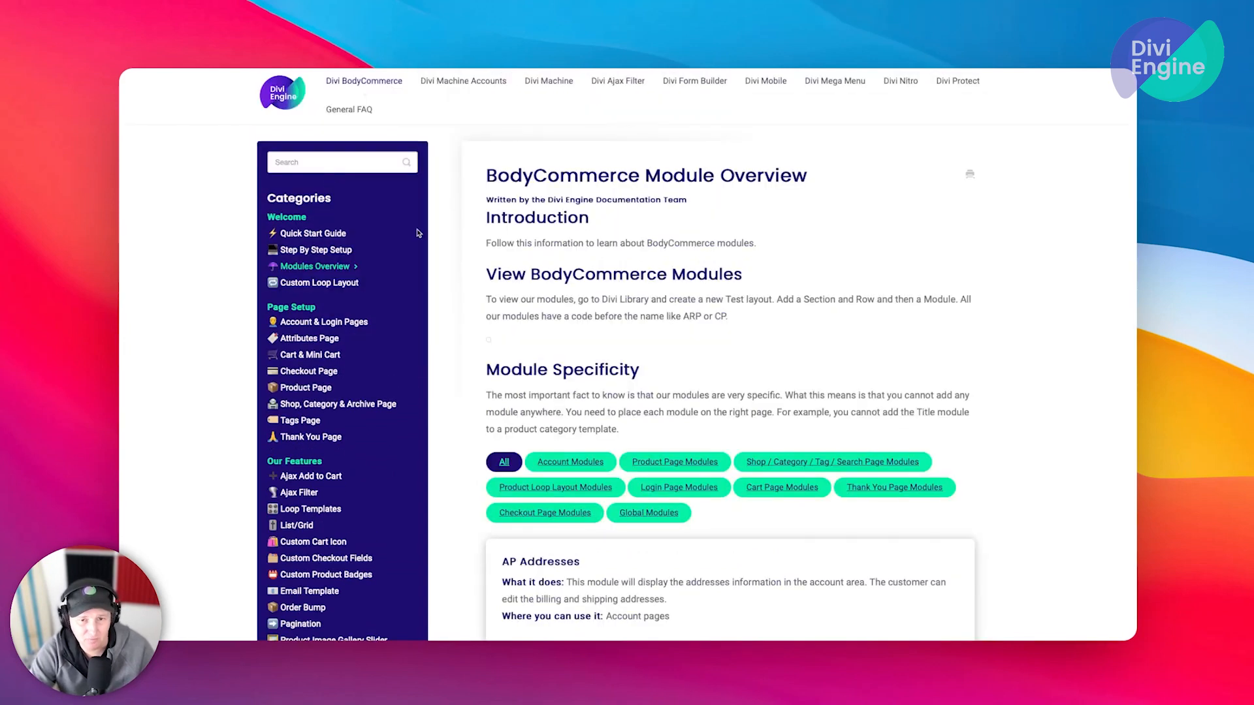
pyautogui.scroll(-5, 418, 233)
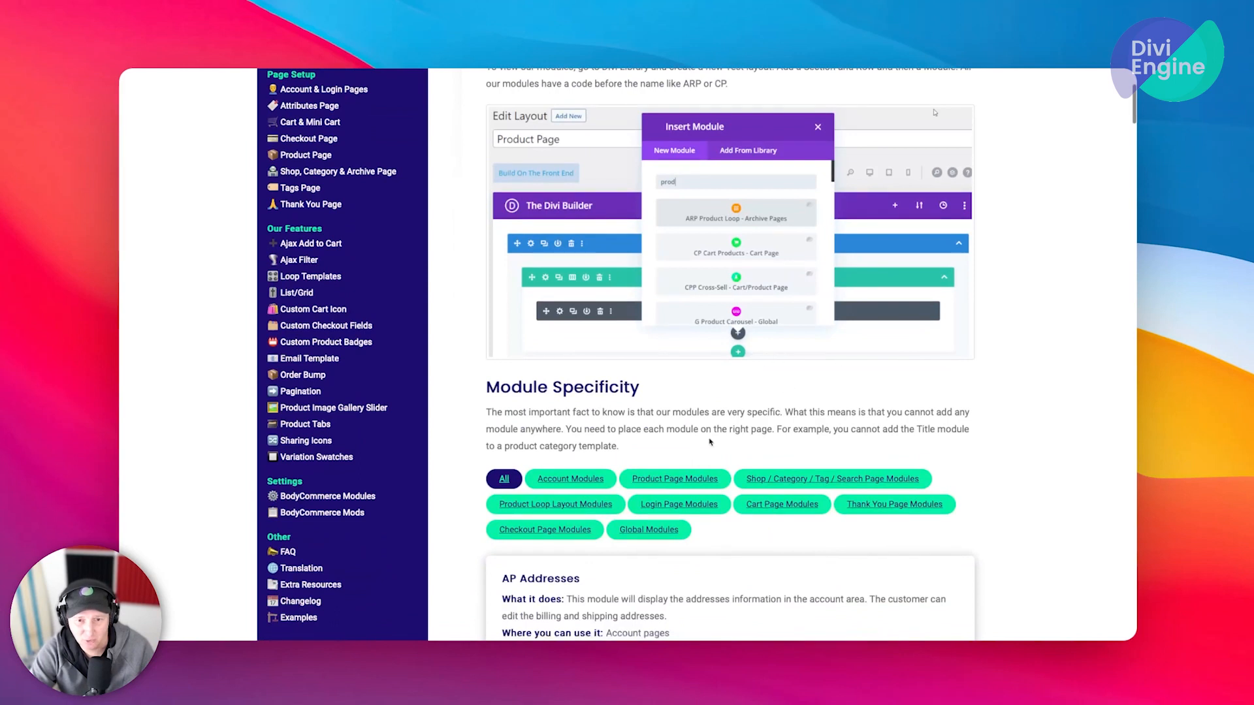
pyautogui.scroll(-2, 710, 442)
pyautogui.click(653, 387)
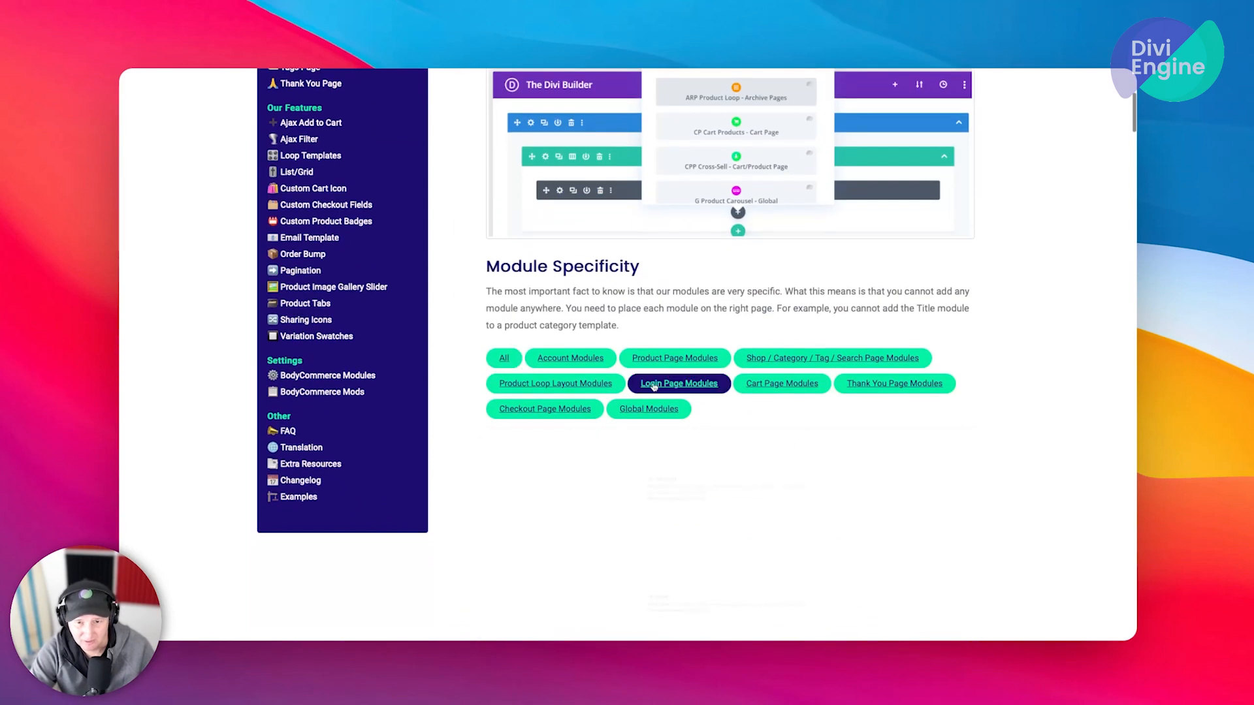
pyautogui.scroll(-2, 799, 457)
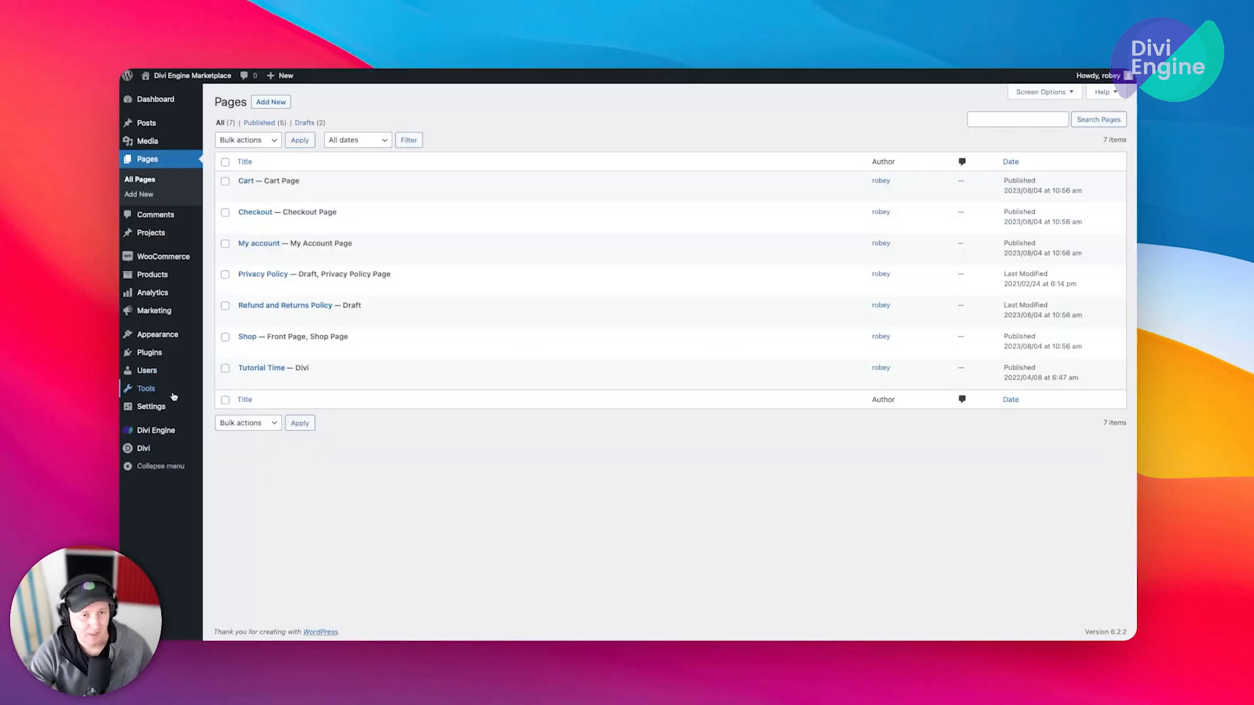
# Return to the WordPress dashboard's Pages list and reveal the options for managing plugins
pyautogui.moveTo(151, 354)
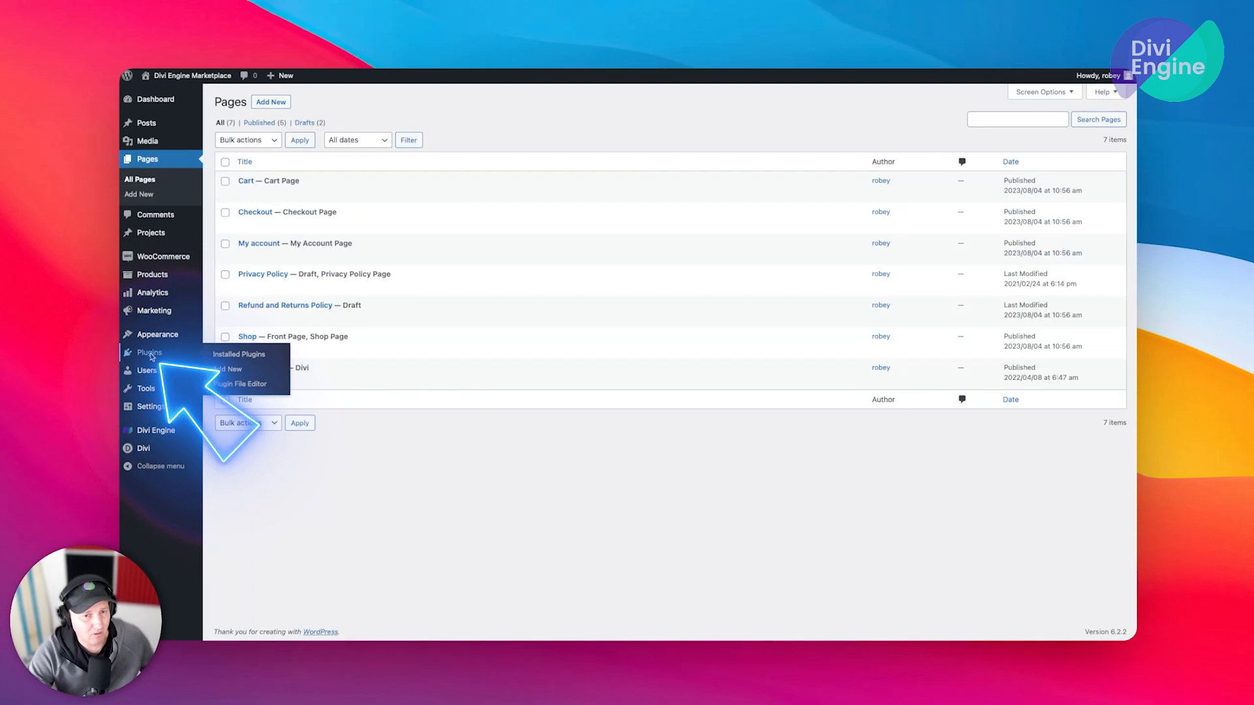